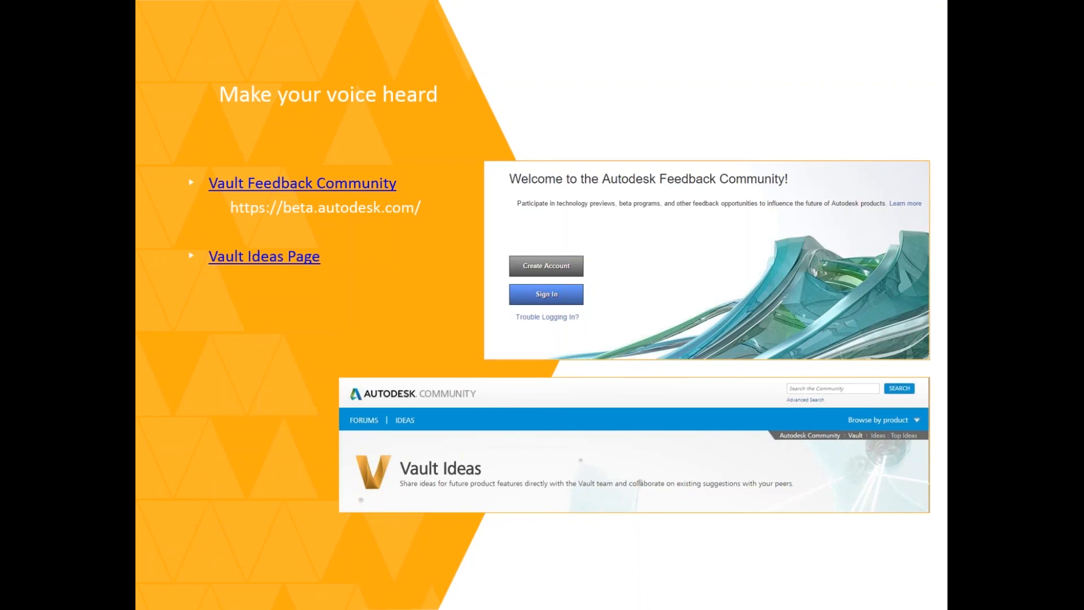
End the slide show, switch to Autodesk Vault and open Clamp.iam in Inventor
{"action": "key", "text": "Right"}
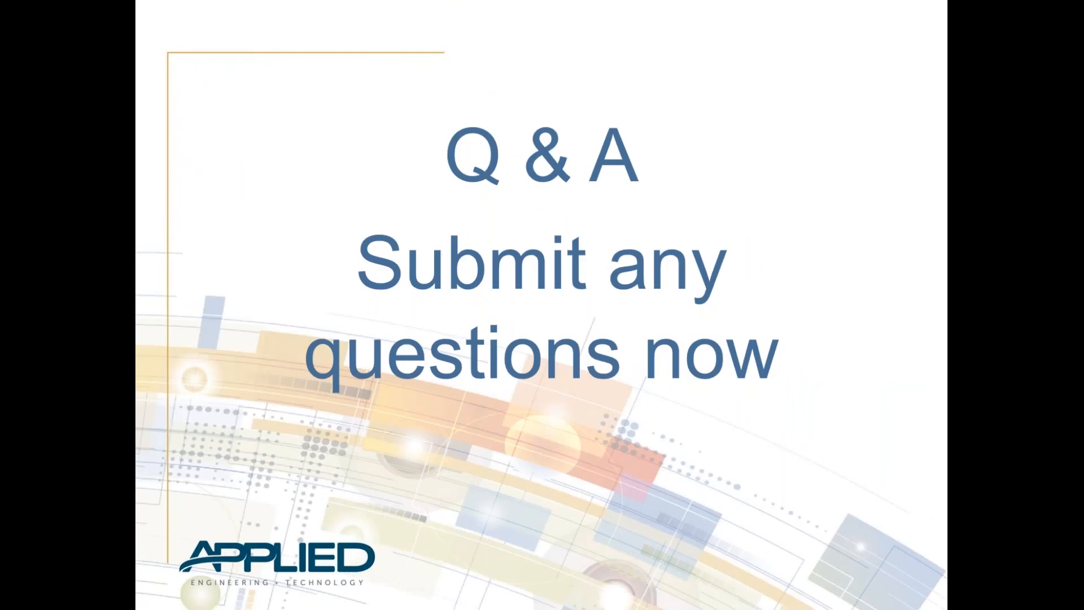
{"action": "key", "text": "Escape"}
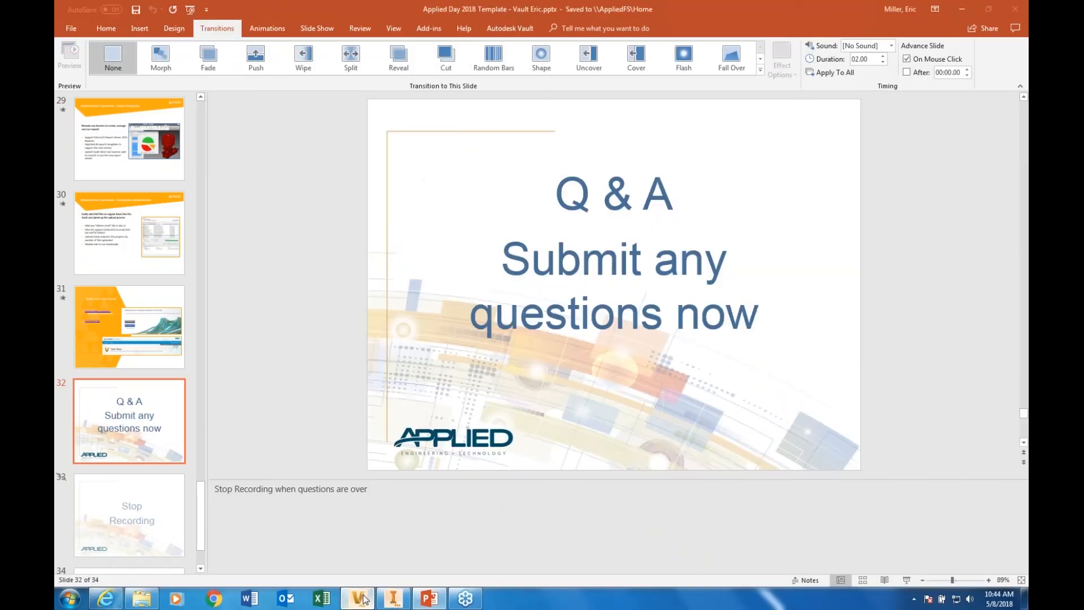
{"action": "left_click", "coordinate": [359, 598]}
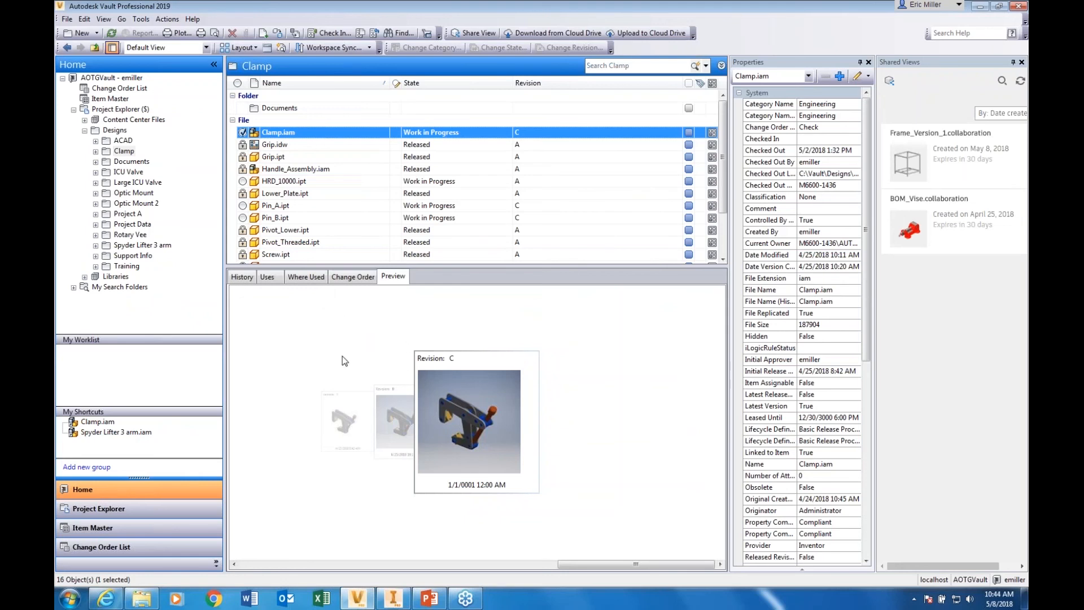
{"action": "double_click", "coordinate": [274, 136]}
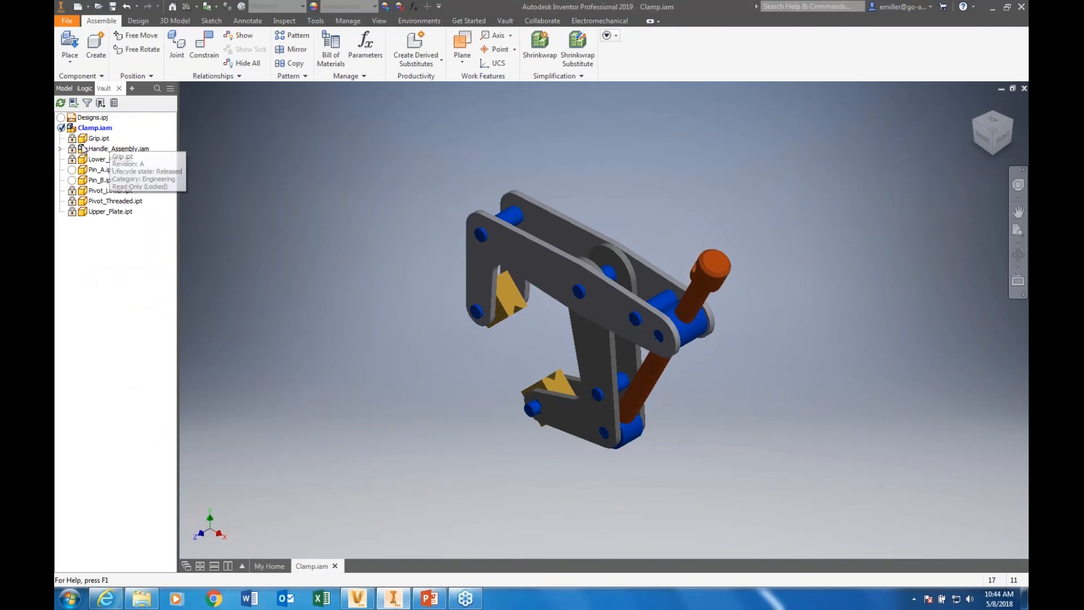
Check the vault status of Clamp.iam and its components, including Pin_A.ipt and Pin_B.ipt
{"action": "mouse_move", "coordinate": [96, 132]}
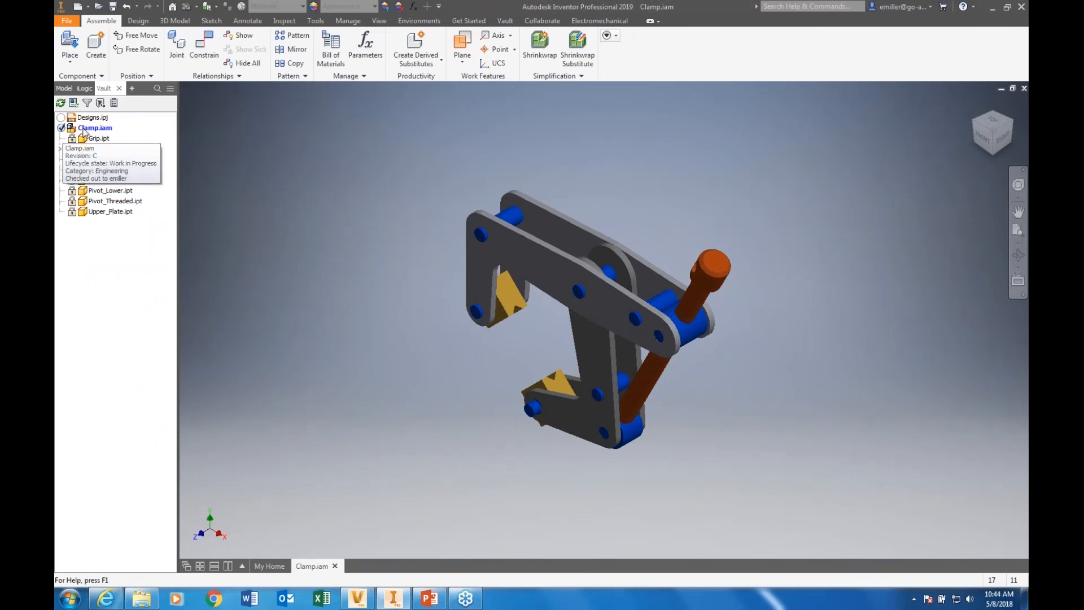
{"action": "left_click", "coordinate": [94, 134]}
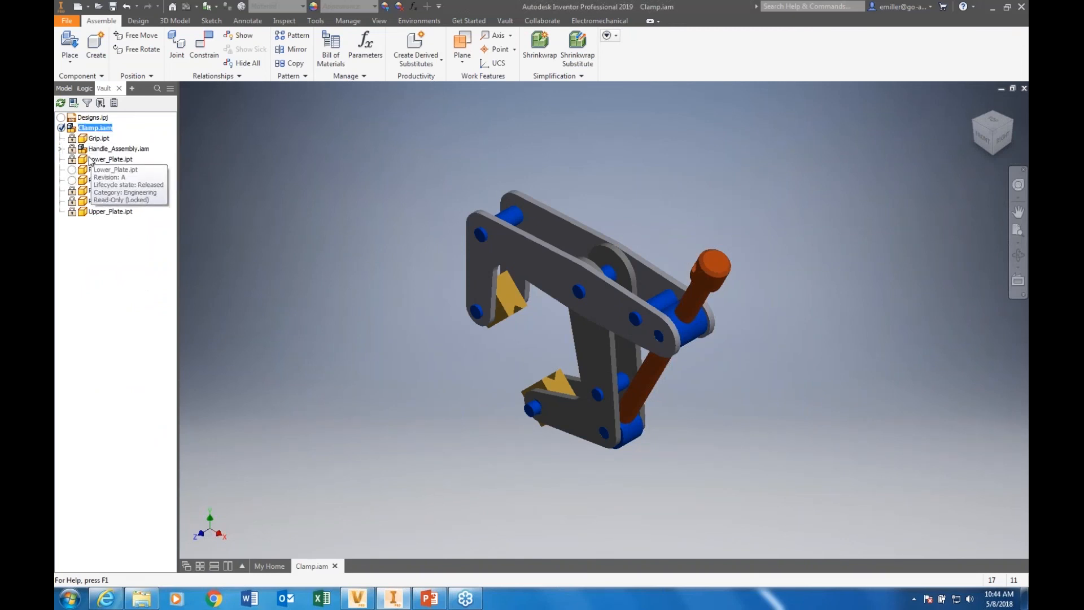
{"action": "mouse_move", "coordinate": [72, 213]}
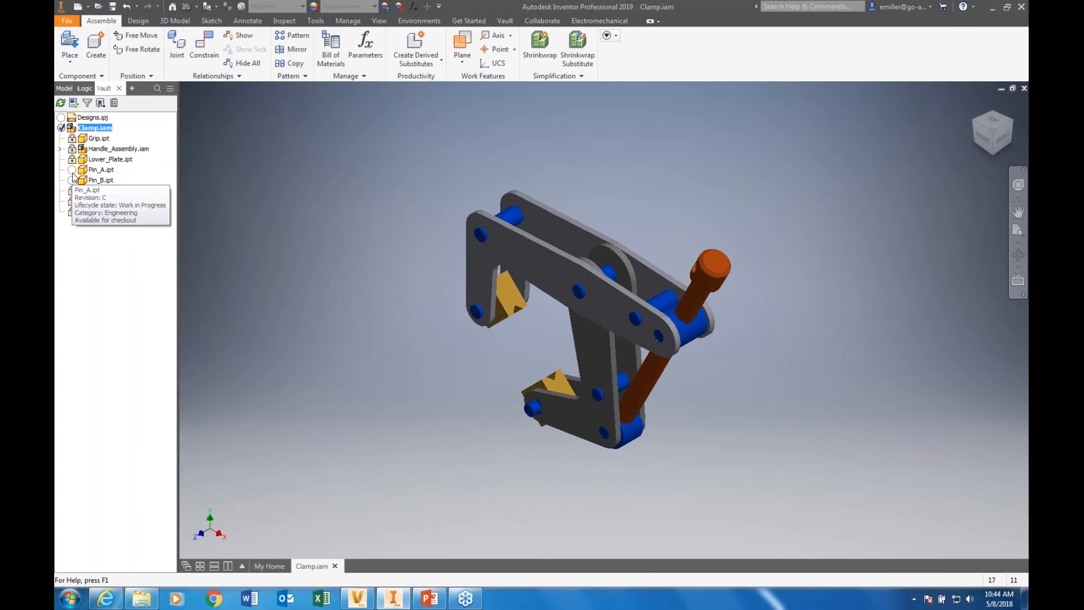
{"action": "left_click", "coordinate": [99, 180]}
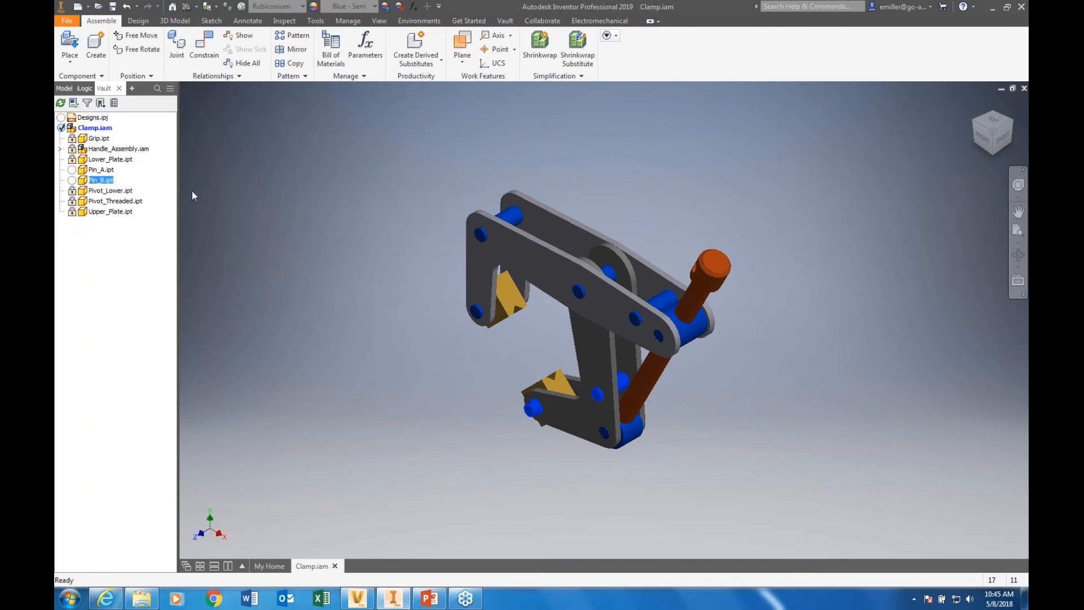
{"action": "left_click", "coordinate": [100, 180]}
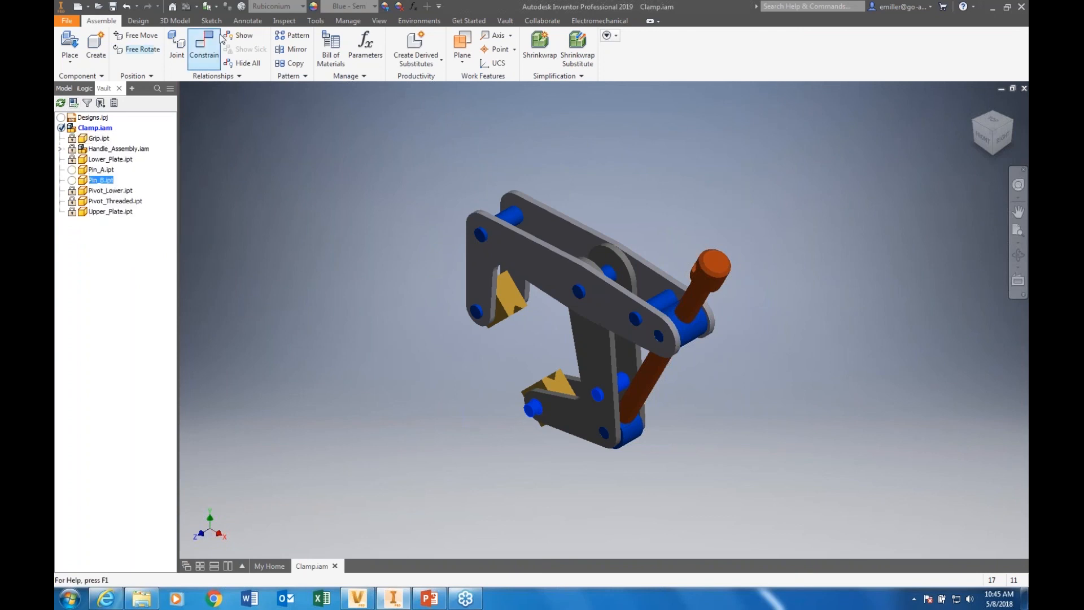
Open the bill of materials of Clamp.iam, add a Filename column after Part Number and sort by Part Number
{"action": "left_click", "coordinate": [347, 20]}
{"action": "left_click", "coordinate": [166, 49]}
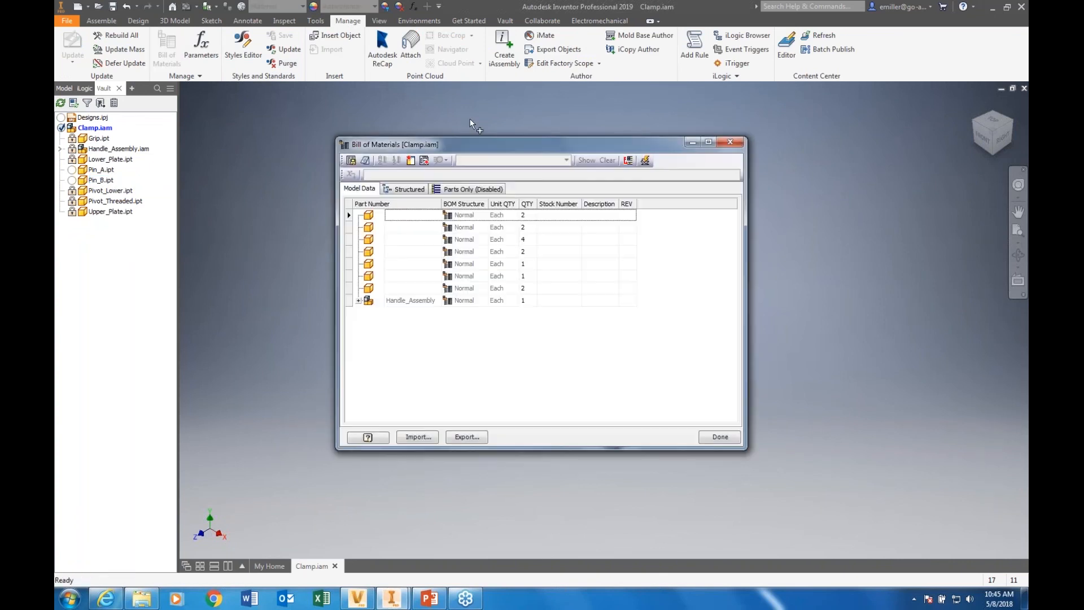
{"action": "left_click_drag", "start_coordinate": [503, 145], "coordinate": [369, 154]}
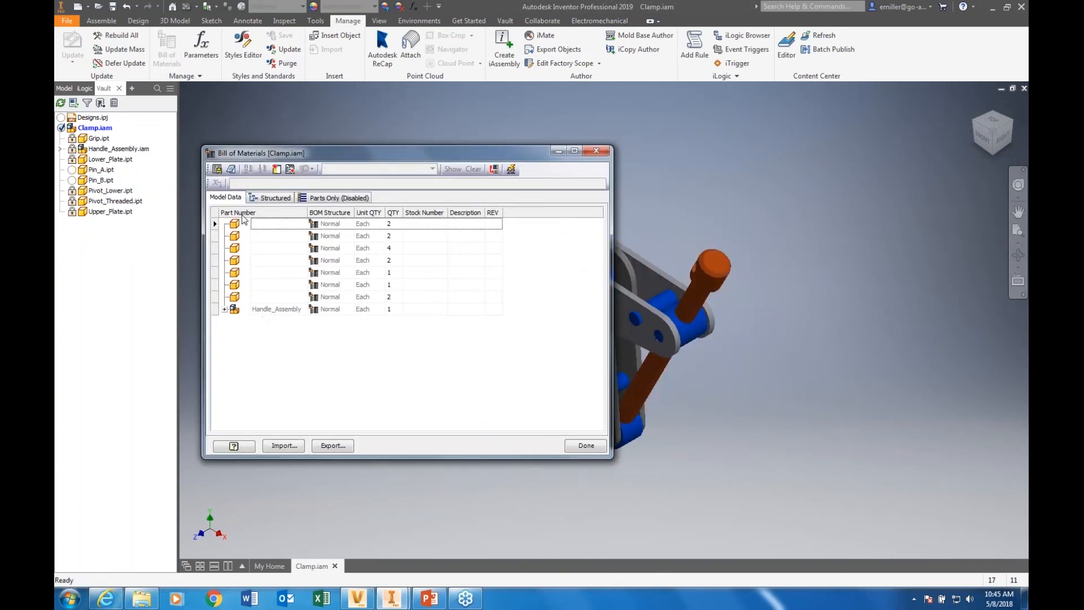
{"action": "left_click", "coordinate": [276, 169]}
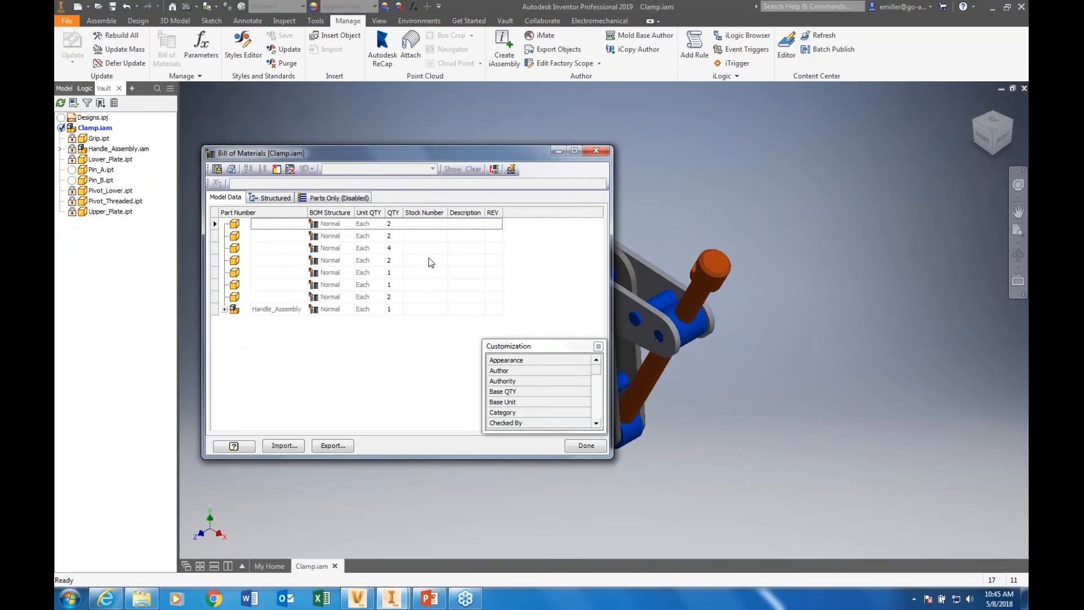
{"action": "left_click_drag", "start_coordinate": [596, 373], "coordinate": [597, 399]}
{"action": "left_click_drag", "start_coordinate": [516, 393], "coordinate": [275, 221]}
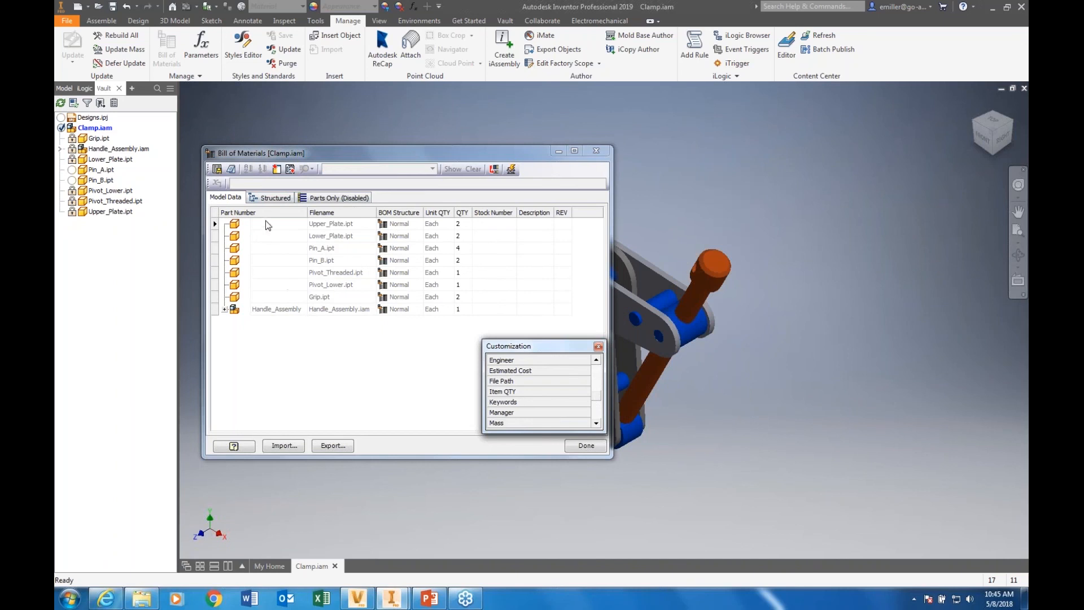
{"action": "left_click", "coordinate": [265, 216]}
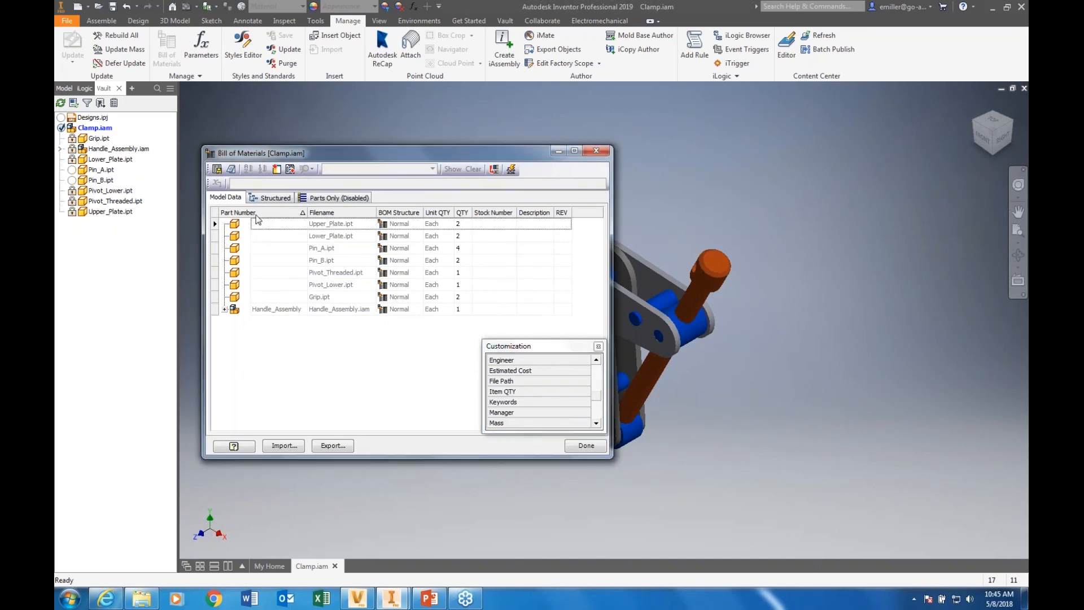
Check out Pin_A.ipt and Pin_B.ipt together from the vault within the bill of materials
{"action": "left_click", "coordinate": [293, 310]}
{"action": "left_click", "coordinate": [325, 313]}
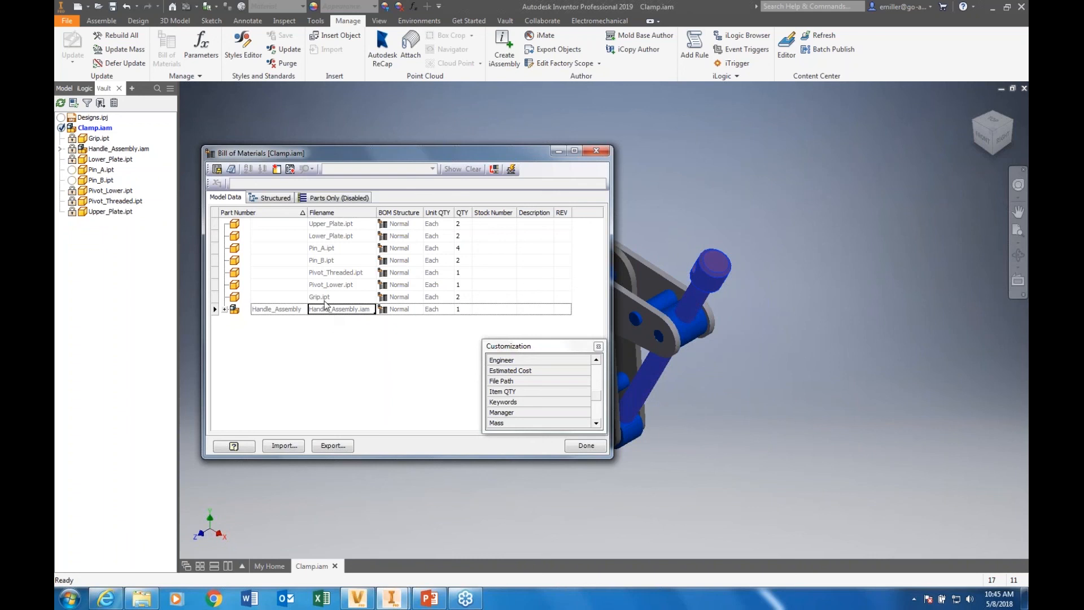
{"action": "left_click", "coordinate": [329, 261]}
{"action": "left_click", "coordinate": [327, 250]}
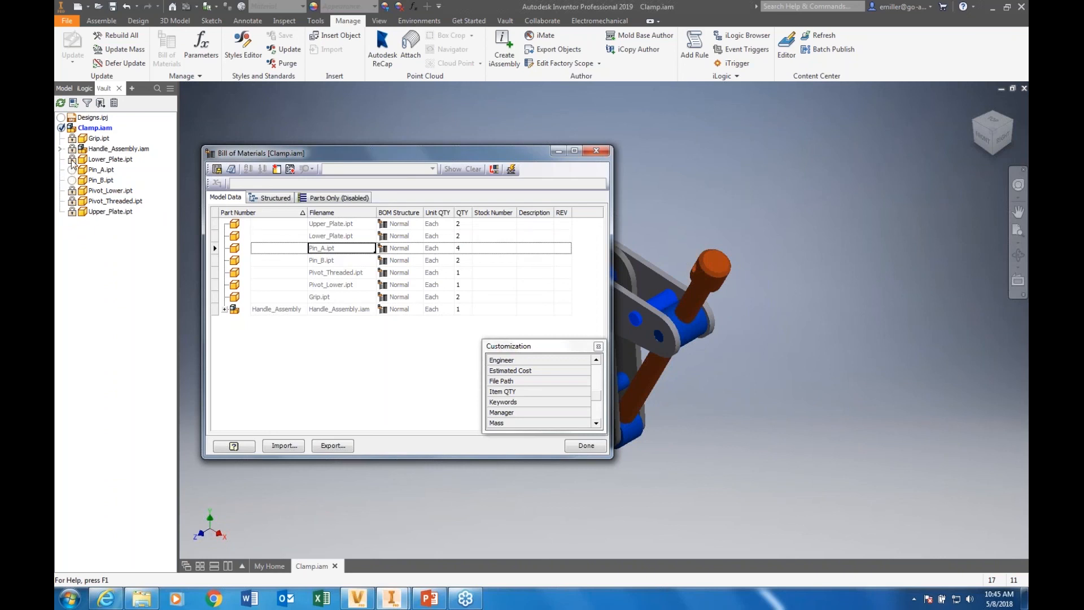
{"action": "left_click", "coordinate": [330, 261]}
{"action": "right_click", "coordinate": [329, 262]}
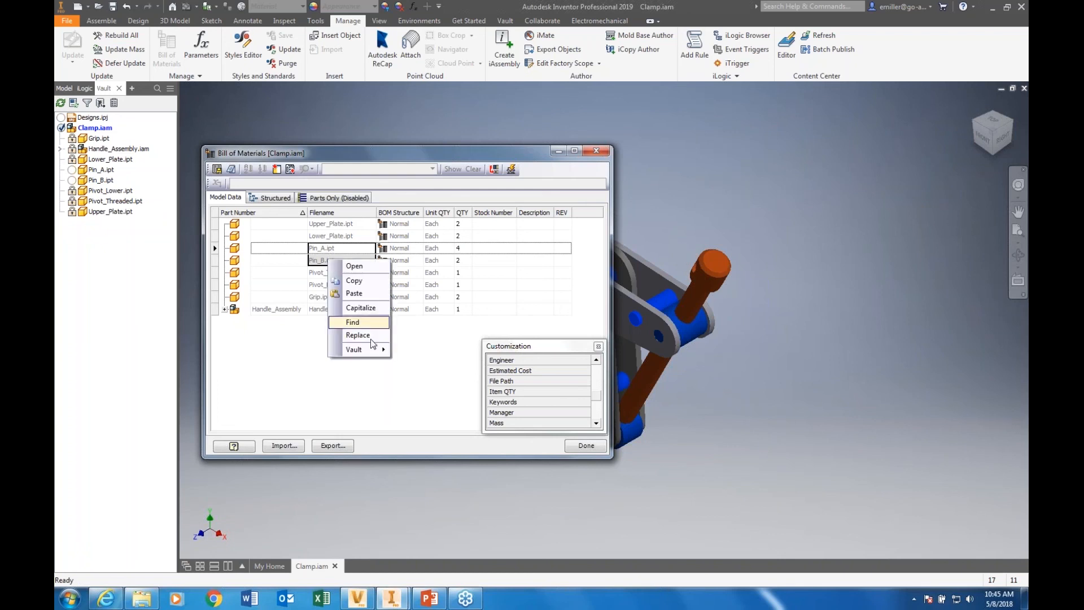
{"action": "mouse_move", "coordinate": [371, 354]}
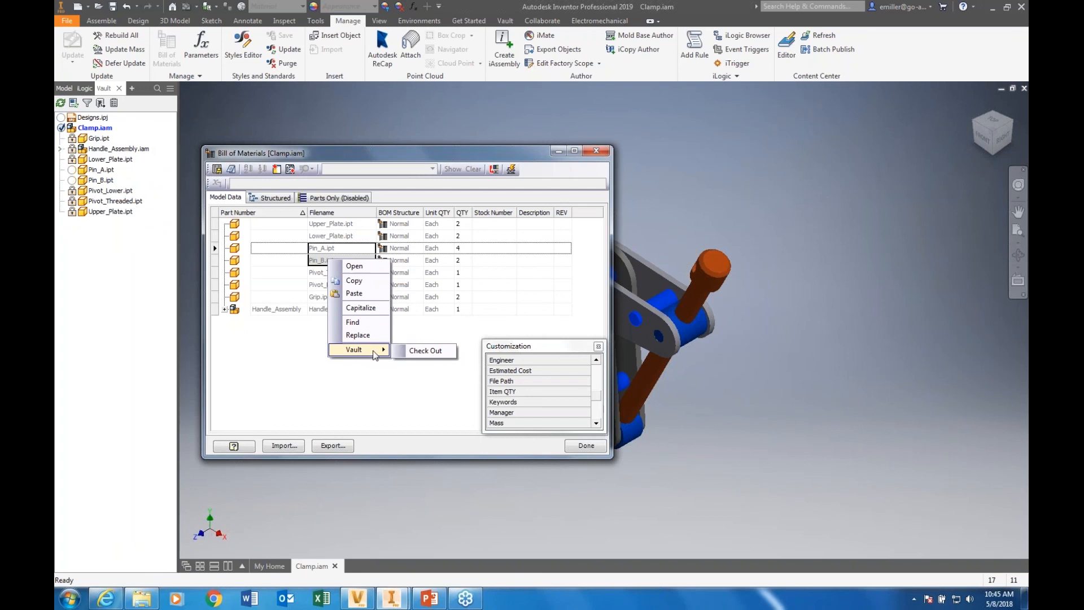
{"action": "left_click", "coordinate": [425, 351]}
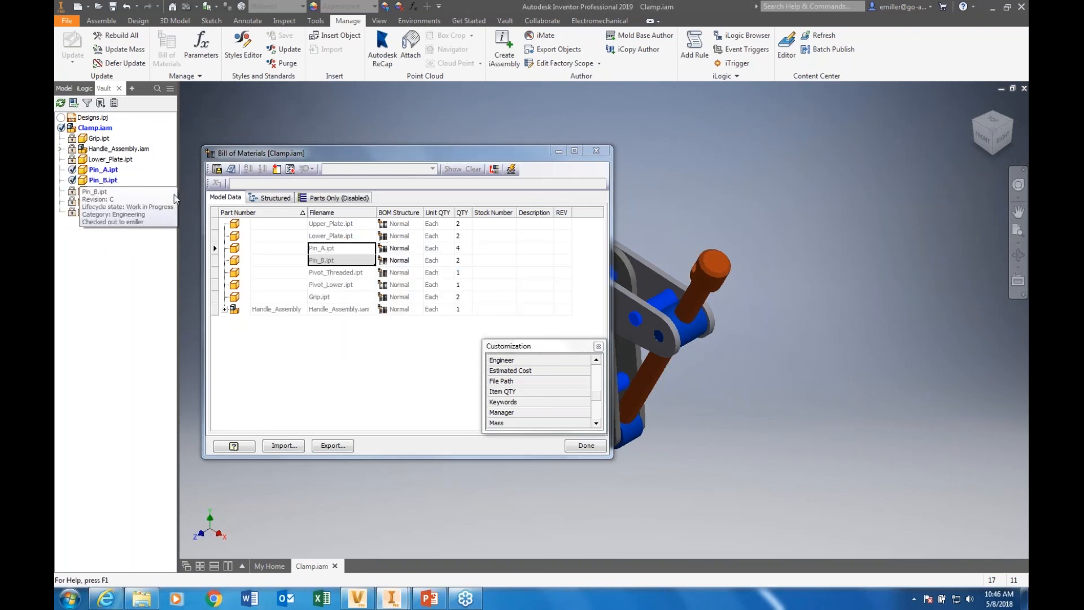
Set the descriptions of Pin_A.ipt and Pin_B.ipt to PIN A and PIN B in the bill of materials
{"action": "left_click", "coordinate": [497, 250]}
{"action": "left_click", "coordinate": [522, 250]}
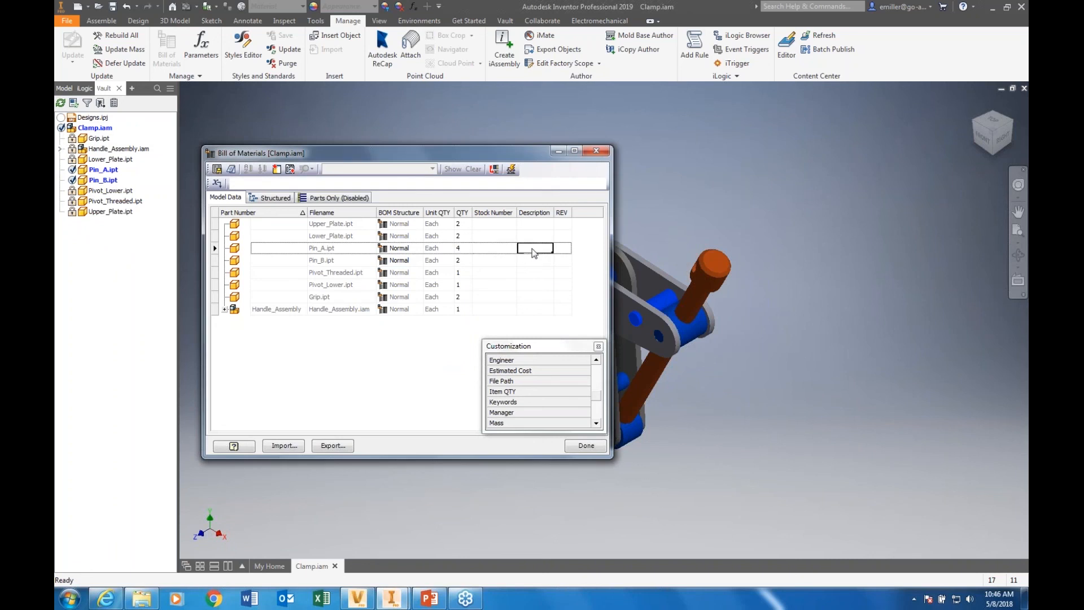
{"action": "type", "text": "PIN A"}
{"action": "key", "text": "Return"}
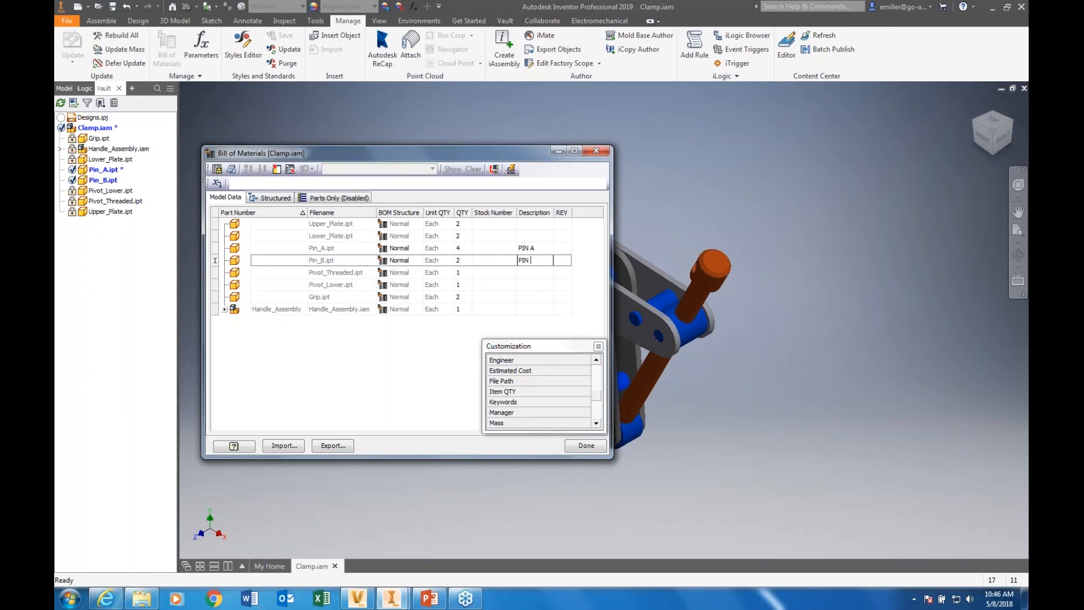
Set the stock numbers to 1234 for Pin_A.ipt and 56768 for Pin_B.ipt, and close the bill of materials
{"action": "left_click", "coordinate": [494, 249]}
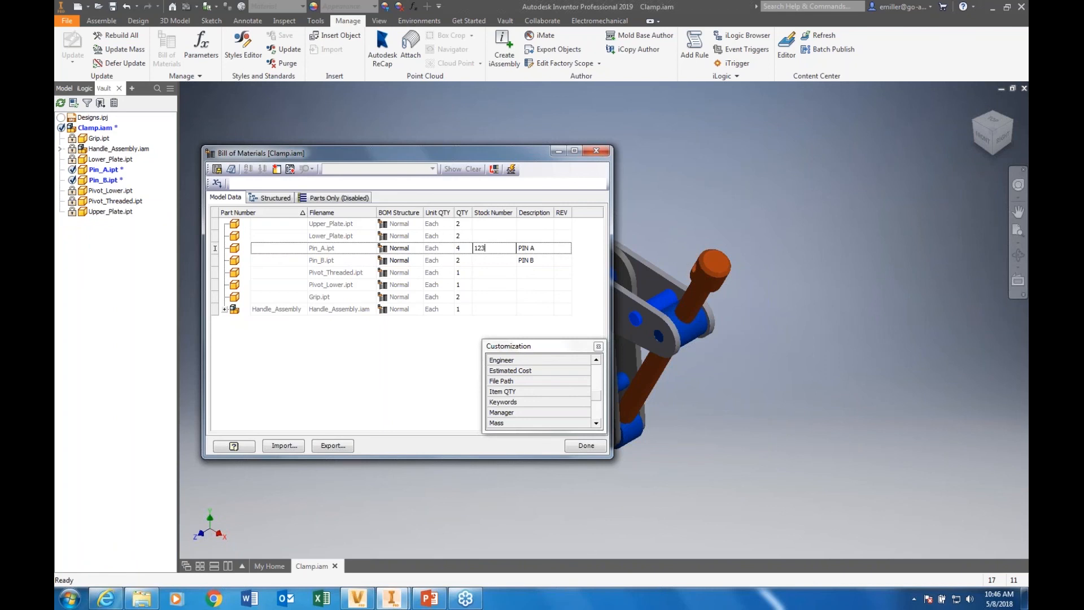
{"action": "key", "text": "Return"}
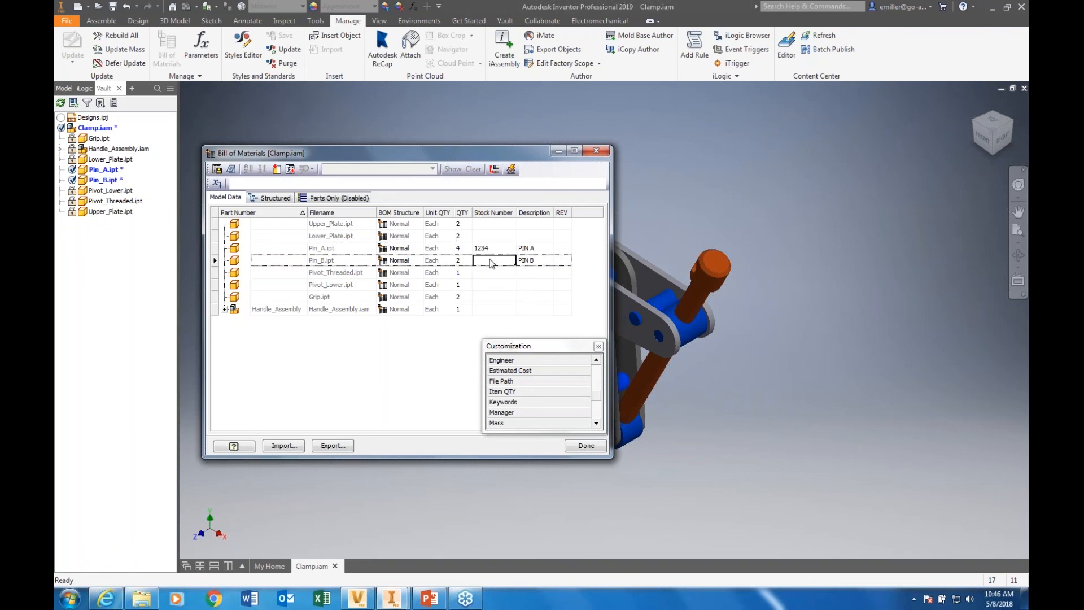
{"action": "type", "text": "56768"}
{"action": "left_click", "coordinate": [416, 345]}
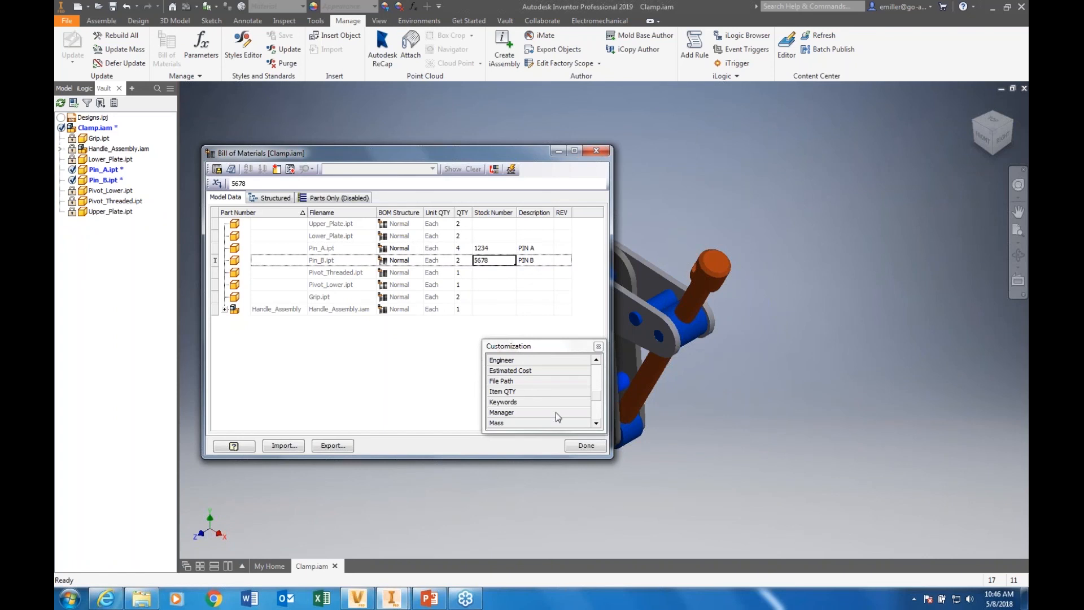
{"action": "left_click", "coordinate": [586, 447]}
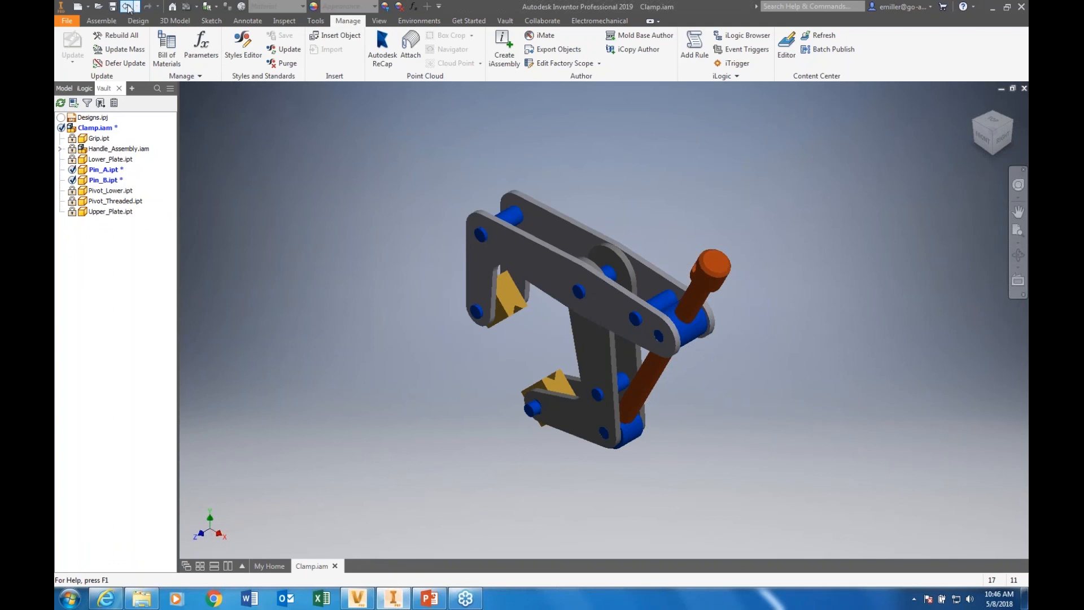
Save Clamp.iam together with both pin parts, accepting their migration to the current file format
{"action": "left_click", "coordinate": [113, 6]}
{"action": "left_click", "coordinate": [612, 252]}
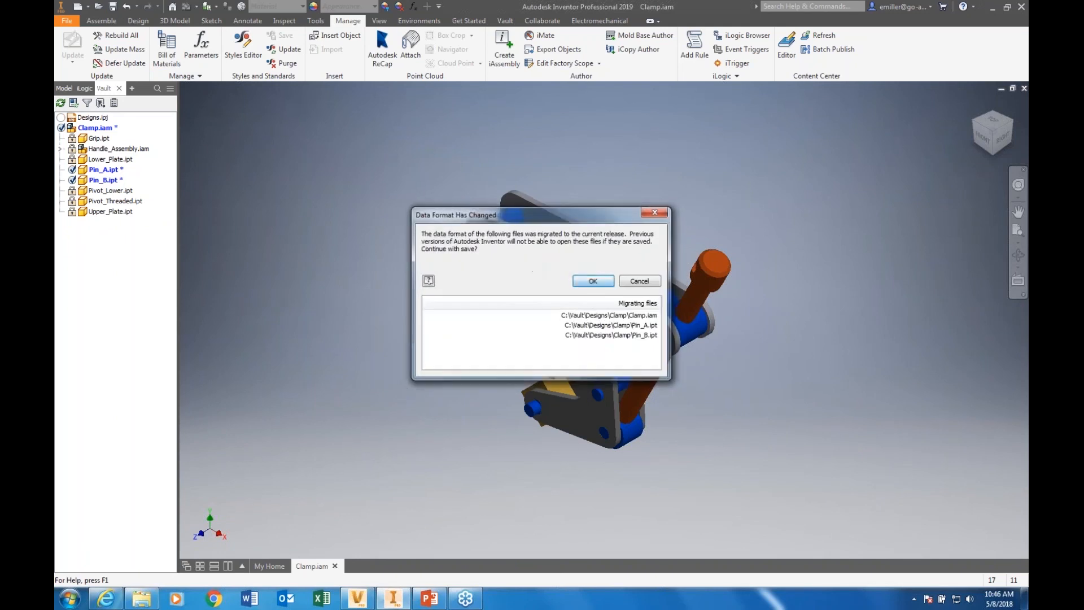
{"action": "left_click", "coordinate": [593, 281]}
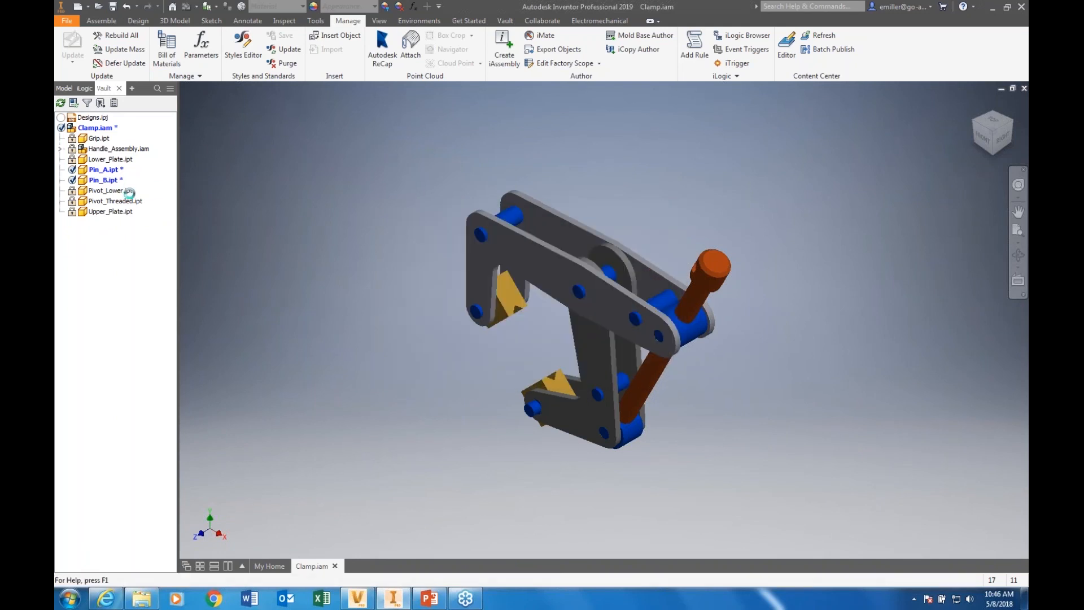
Check Clamp.iam in to the vault together with Pin_A.ipt and Pin_B.ipt, without a version comment
{"action": "right_click", "coordinate": [78, 127]}
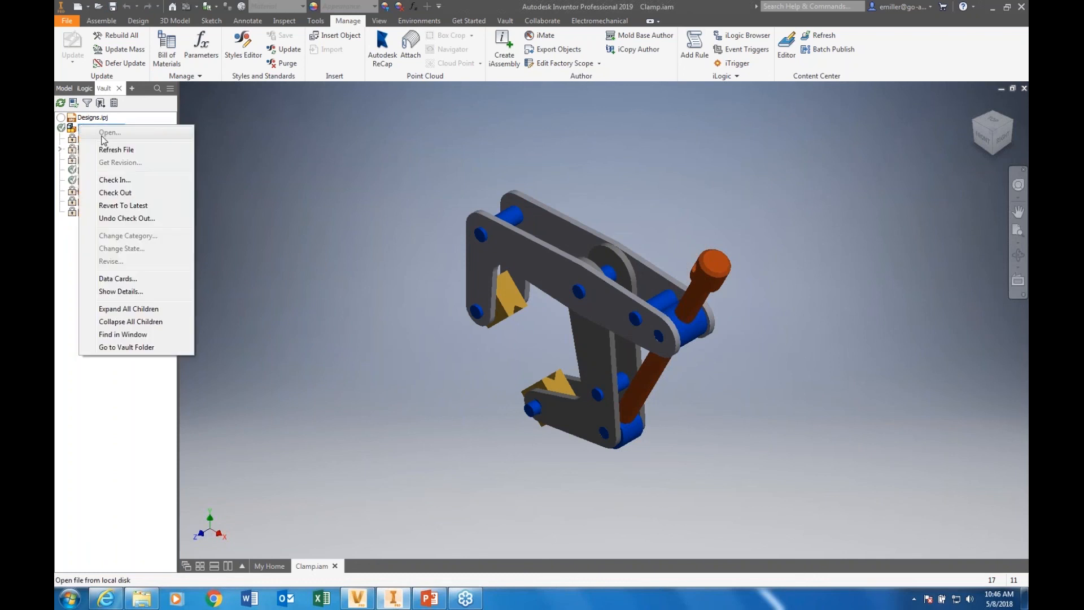
{"action": "left_click", "coordinate": [120, 180]}
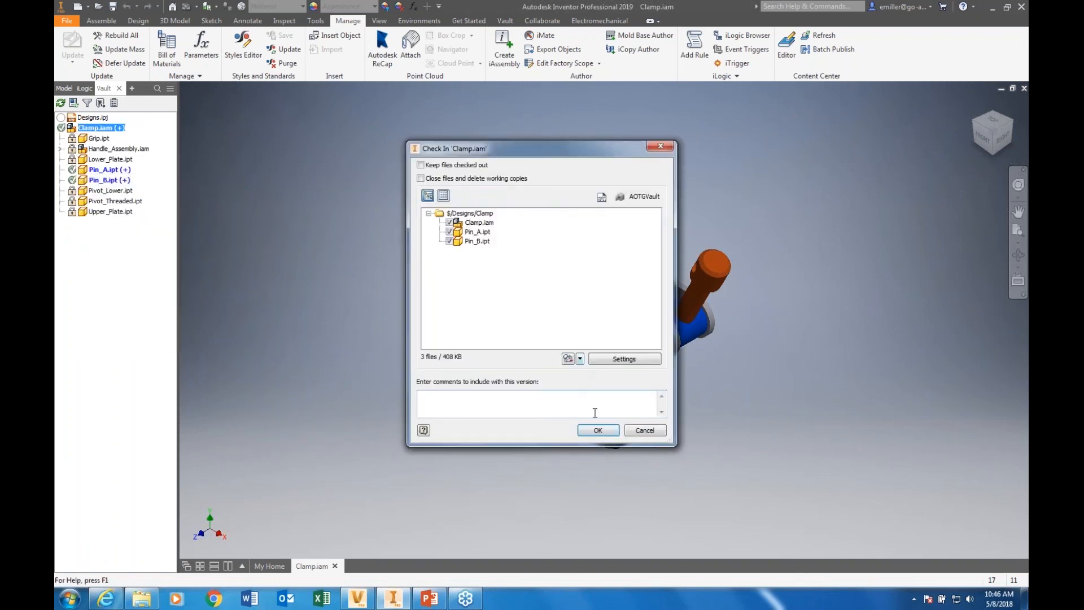
{"action": "left_click", "coordinate": [599, 430]}
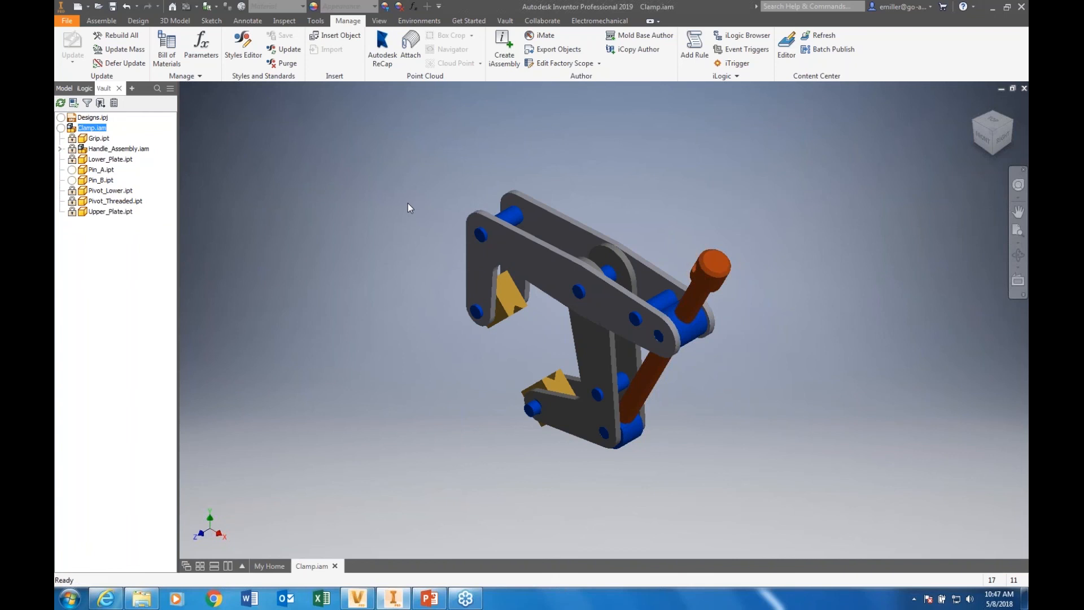
{"action": "right_click", "coordinate": [90, 162]}
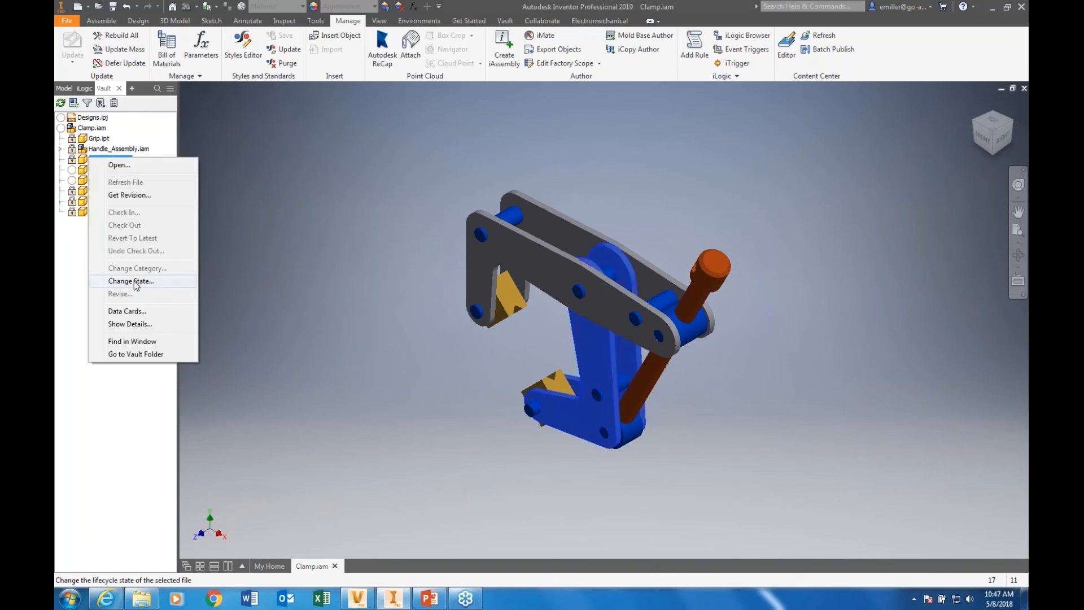
{"action": "left_click", "coordinate": [318, 146]}
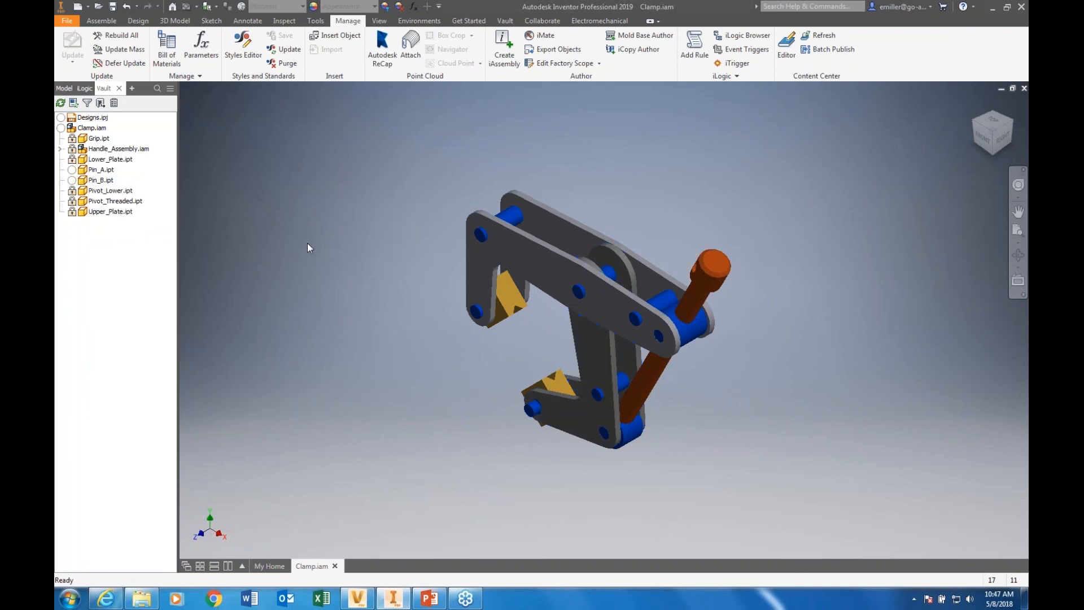
Switch to Autodesk Vault, refresh the Clamp folder and go to the item assigned to Clamp.iam in the Item Master
{"action": "left_click", "coordinate": [358, 598]}
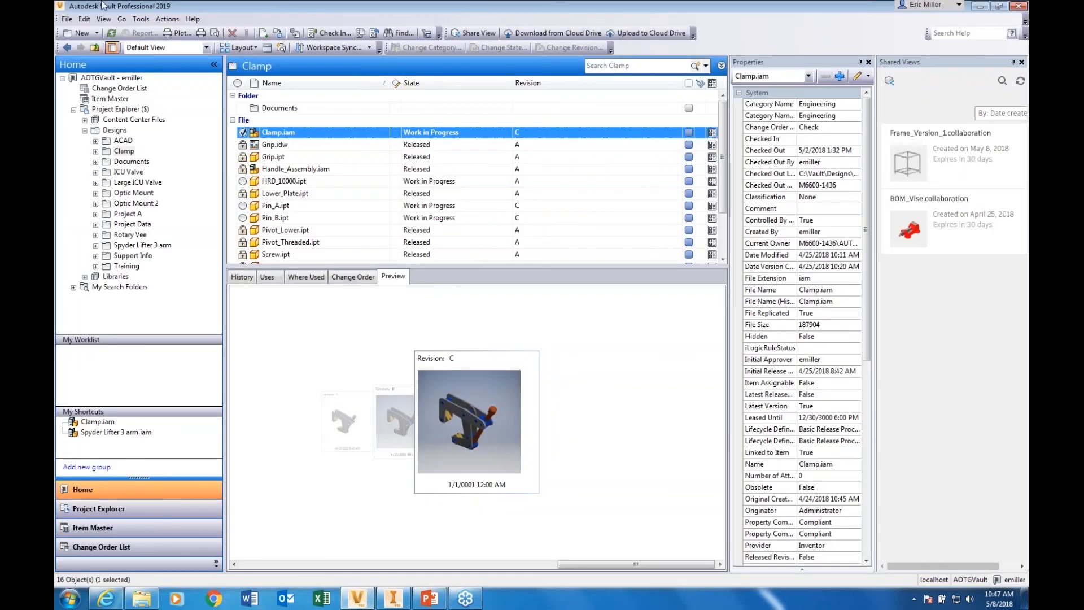
{"action": "left_click", "coordinate": [111, 32]}
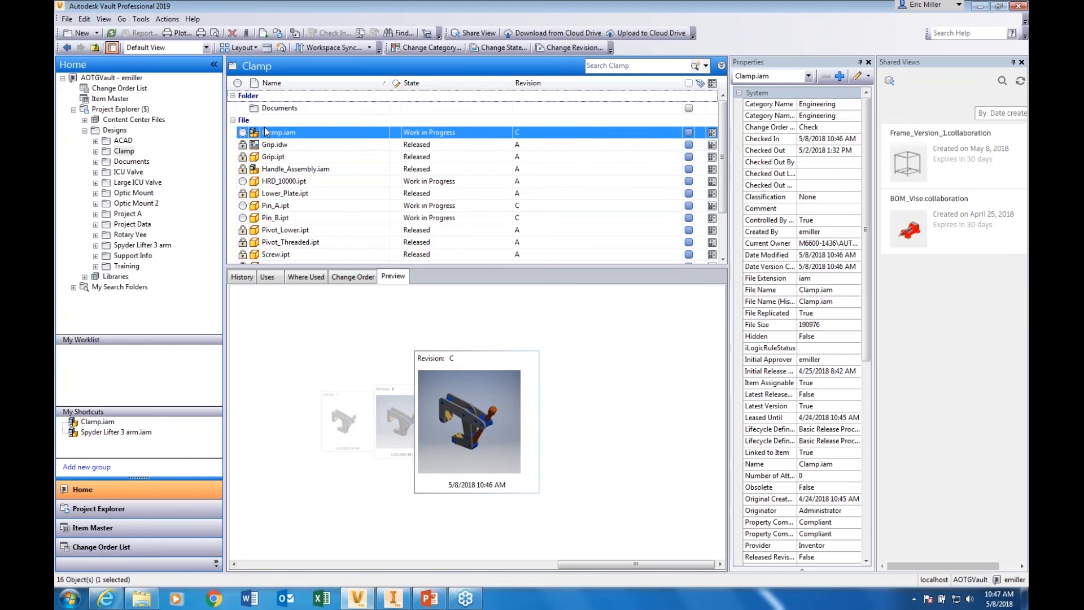
{"action": "left_click", "coordinate": [712, 133], "text": "ctrl"}
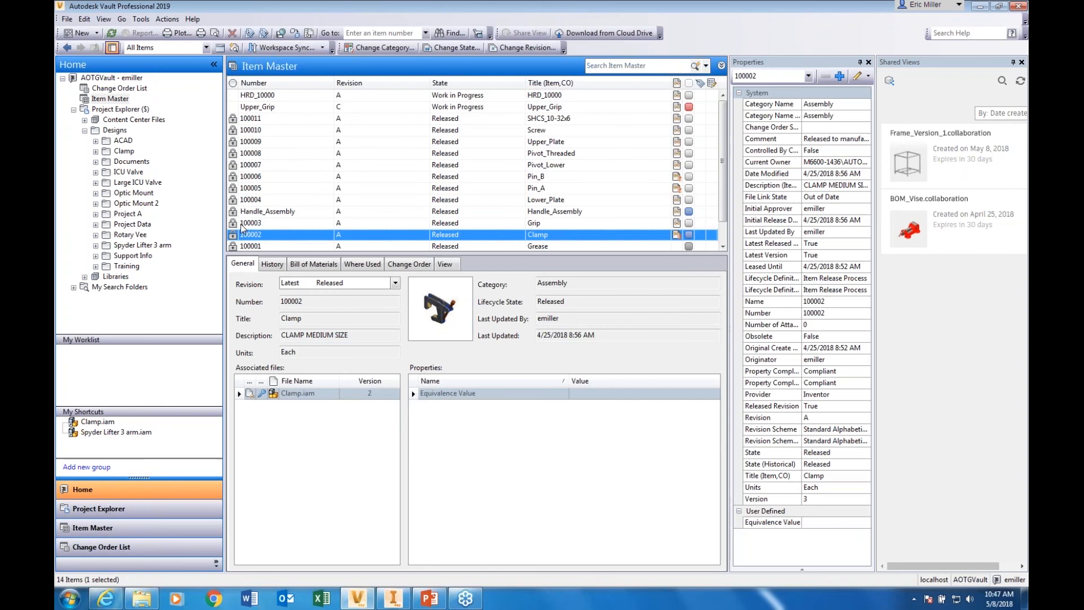
{"action": "scroll", "coordinate": [242, 226], "scroll_direction": "down", "scroll_amount": 1}
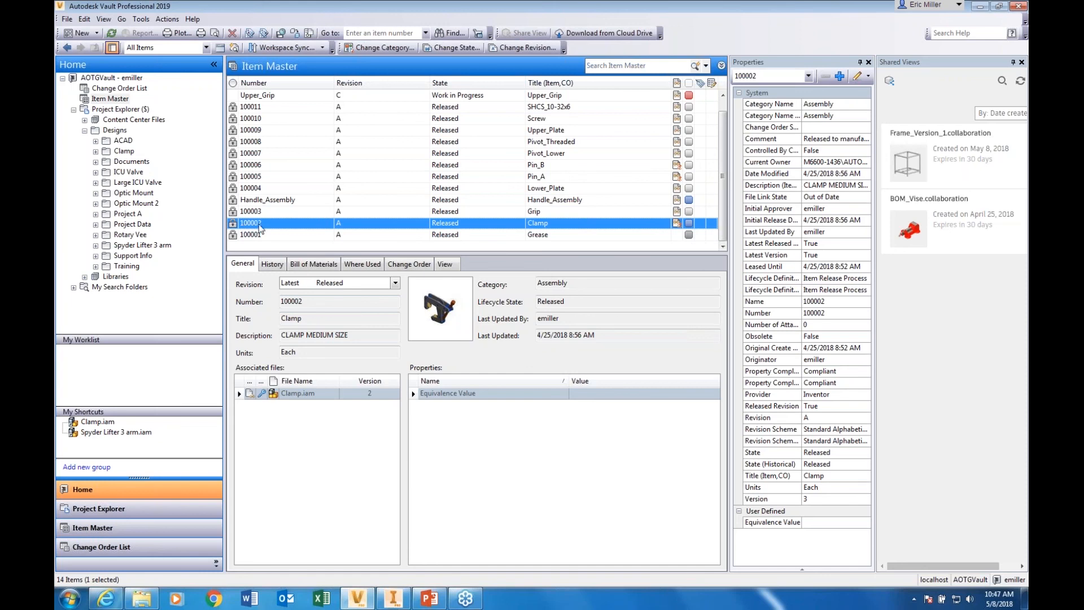
Change the lifecycle state of the Clamp item 100002 from Released to Work in Progress
{"action": "right_click", "coordinate": [289, 226]}
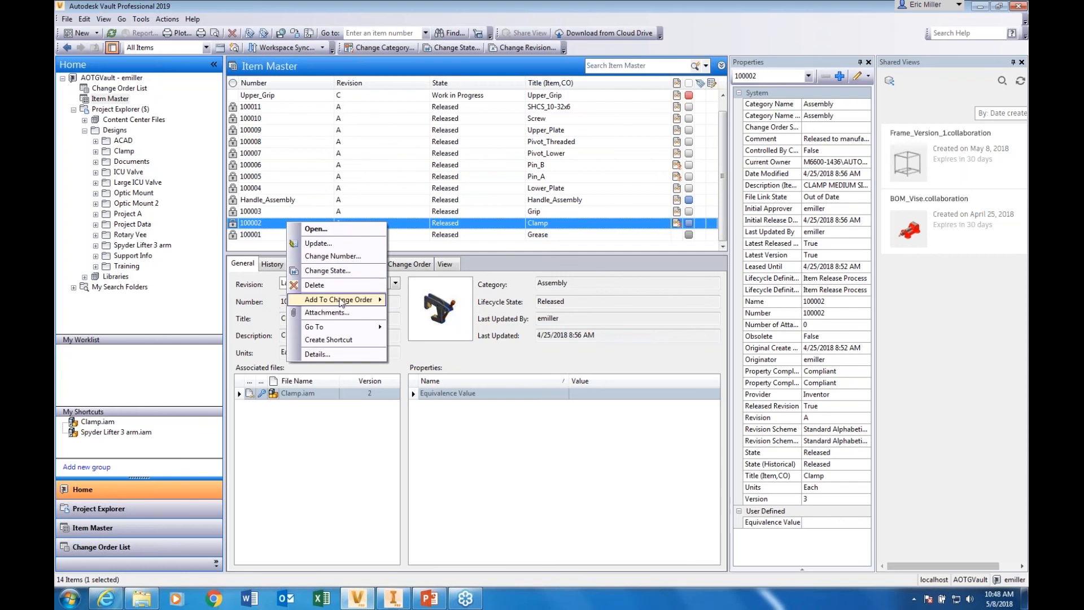
{"action": "left_click", "coordinate": [331, 270]}
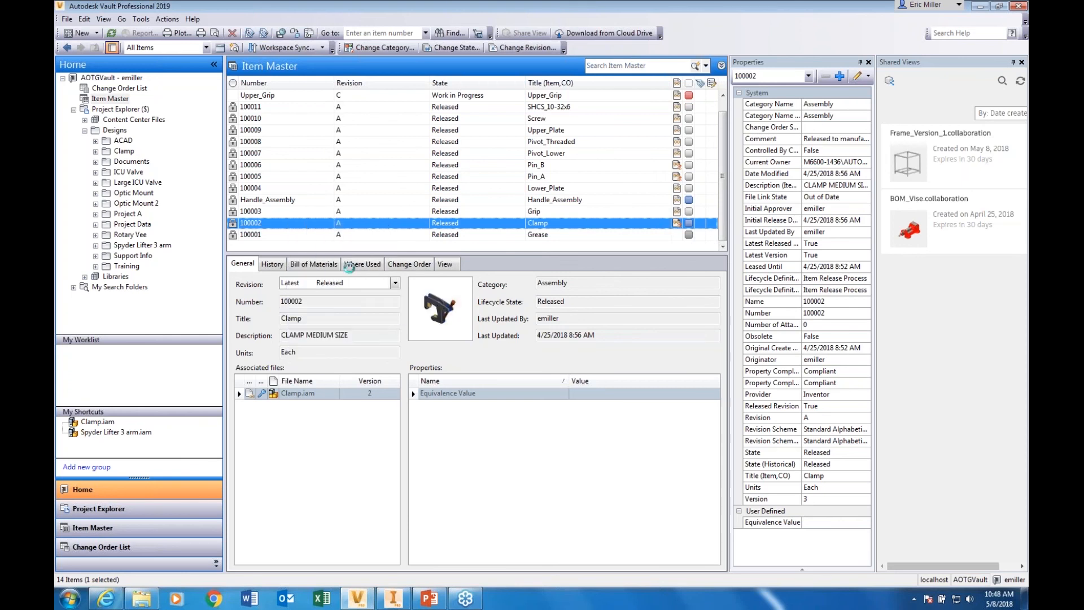
{"action": "left_click", "coordinate": [322, 116]}
{"action": "left_click", "coordinate": [322, 125]}
{"action": "left_click", "coordinate": [258, 401]}
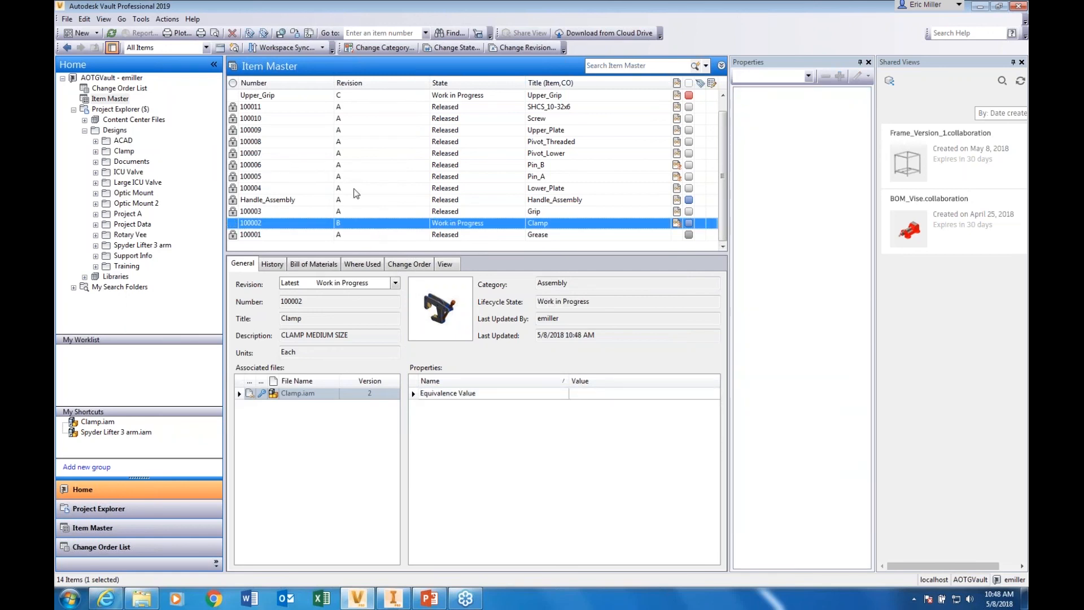
Update the Clamp item 100002 from its associated assembly file and show the item's bill of materials
{"action": "right_click", "coordinate": [339, 232]}
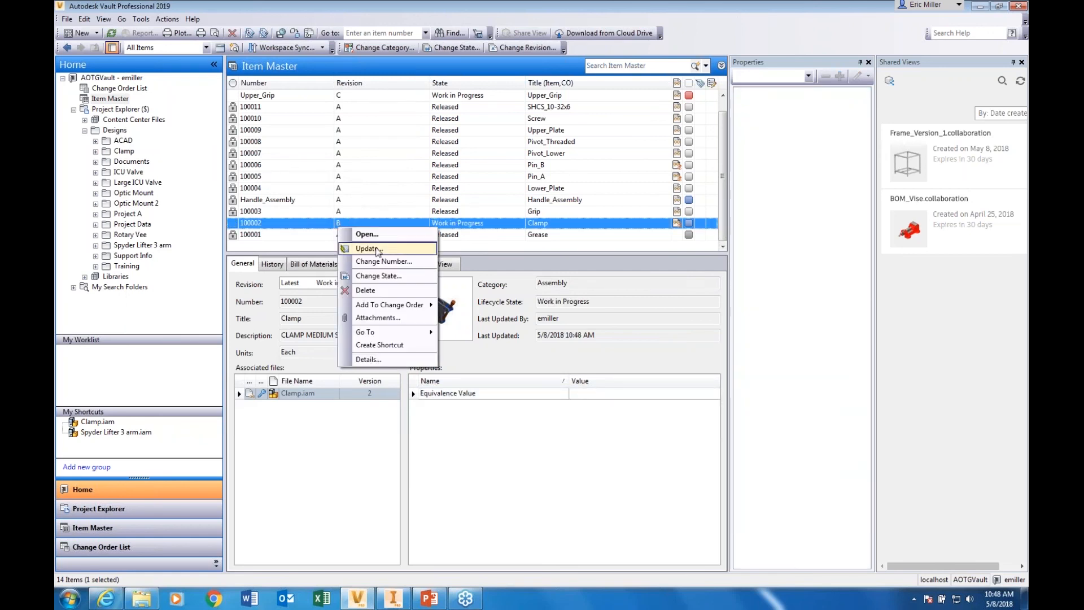
{"action": "left_click", "coordinate": [356, 247]}
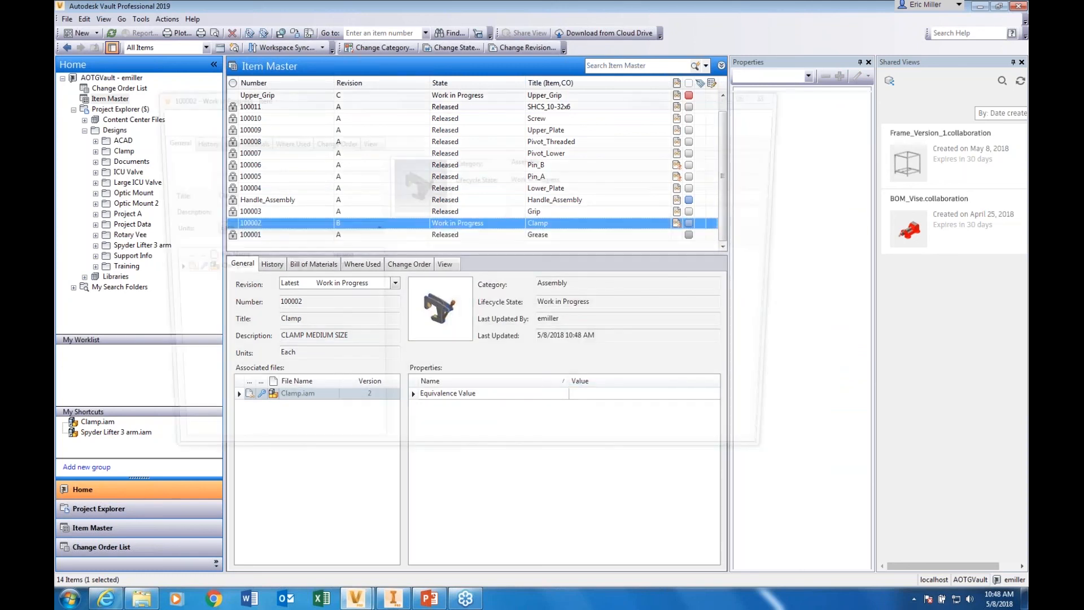
{"action": "left_click", "coordinate": [169, 125]}
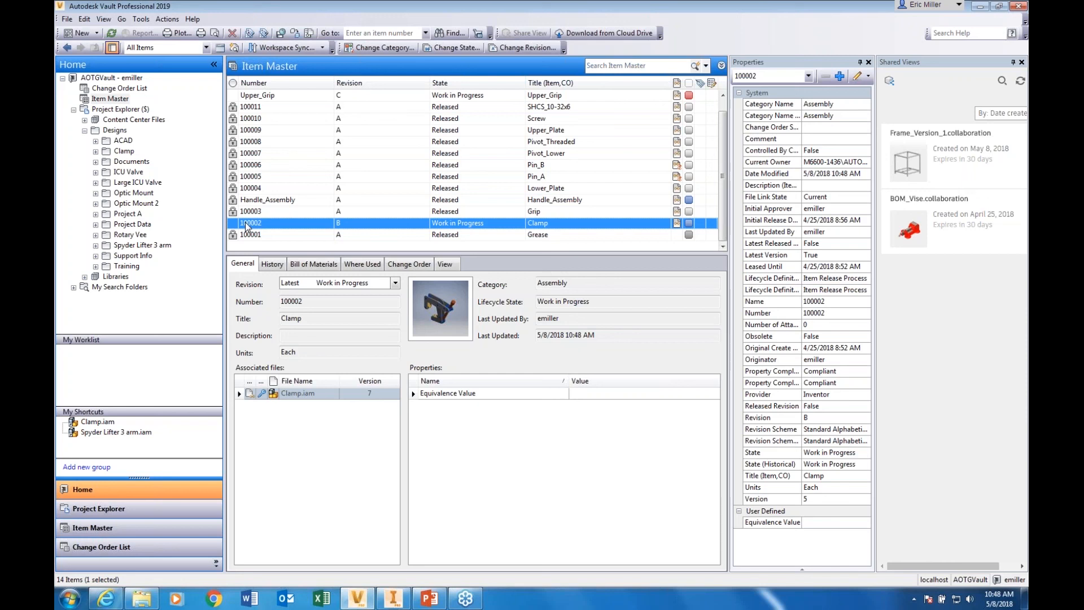
{"action": "left_click", "coordinate": [312, 264]}
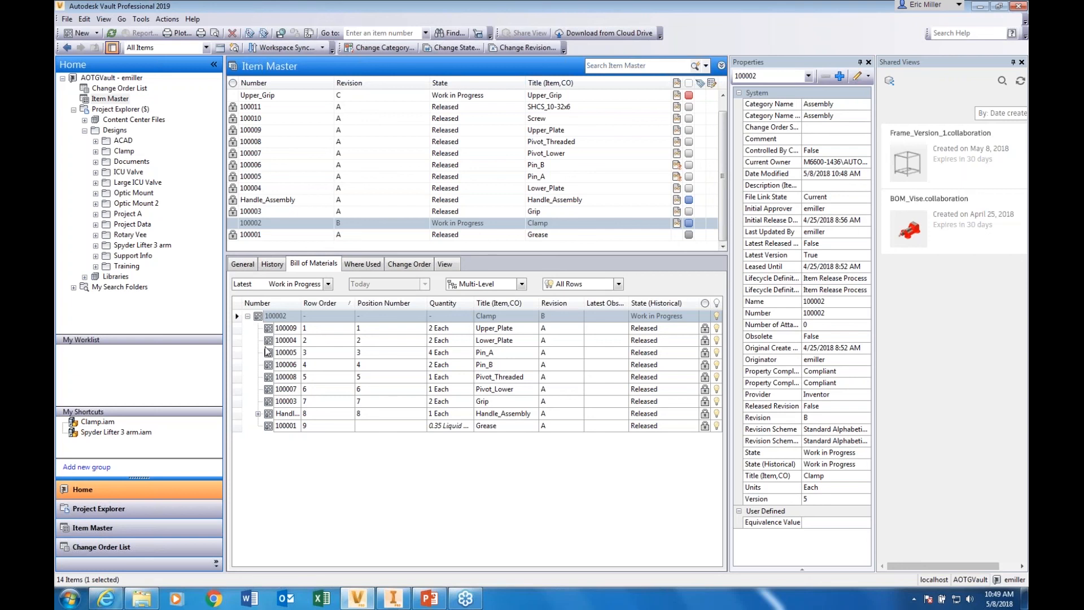
{"action": "right_click", "coordinate": [250, 224]}
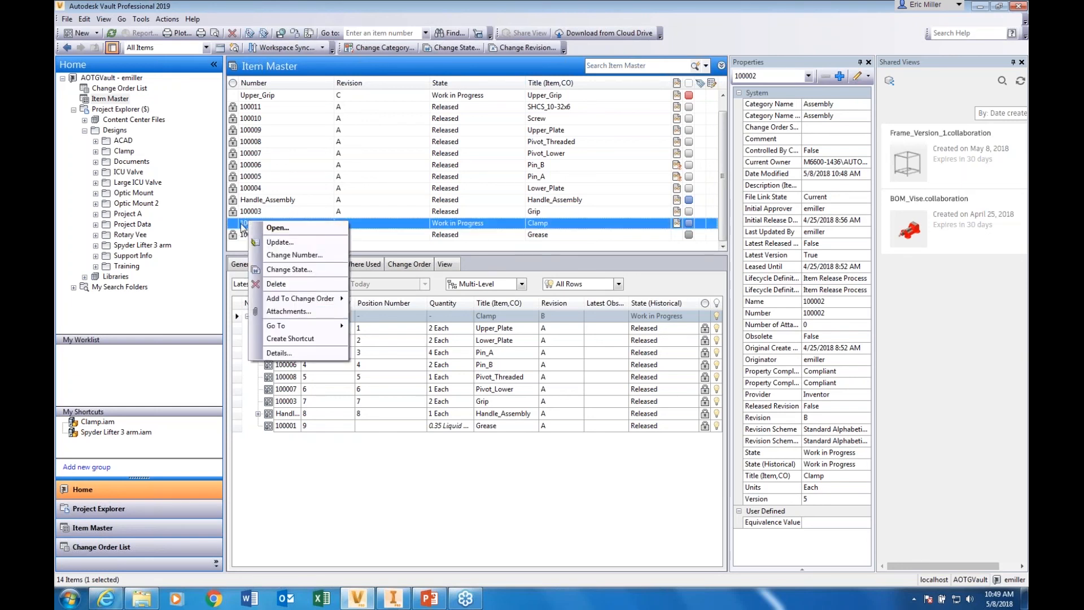
{"action": "key", "text": "Escape"}
{"action": "left_click", "coordinate": [66, 19]}
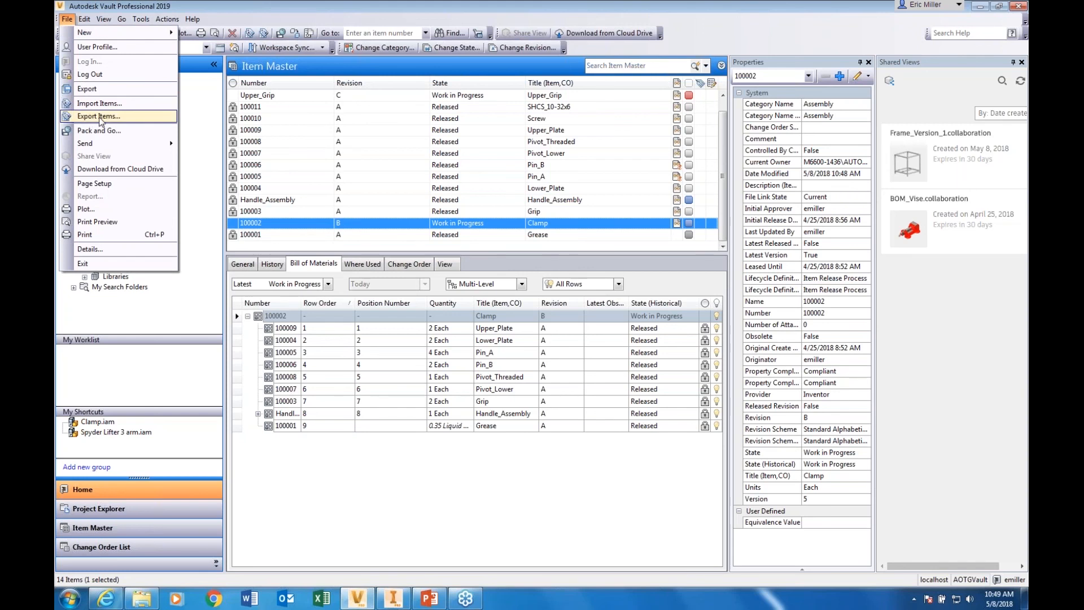
{"action": "left_click", "coordinate": [243, 6]}
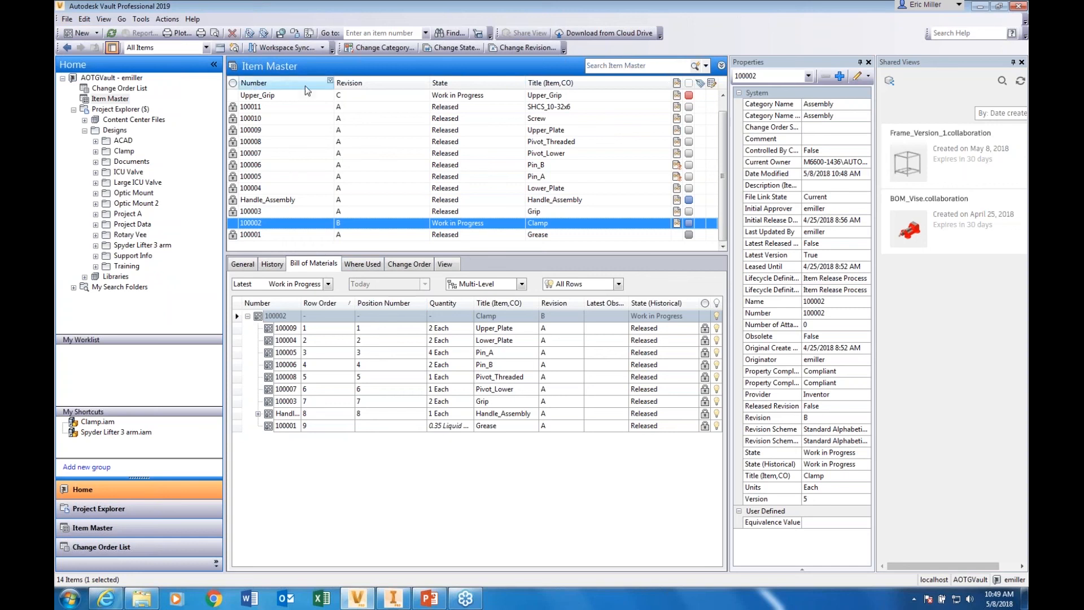
{"action": "left_click", "coordinate": [140, 18]}
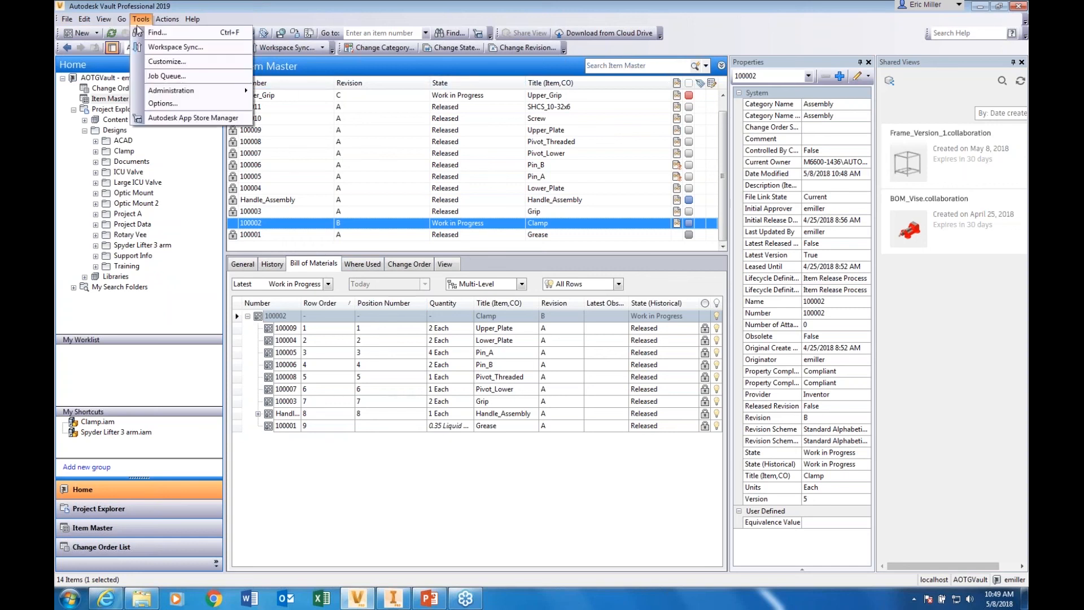
{"action": "mouse_move", "coordinate": [210, 92]}
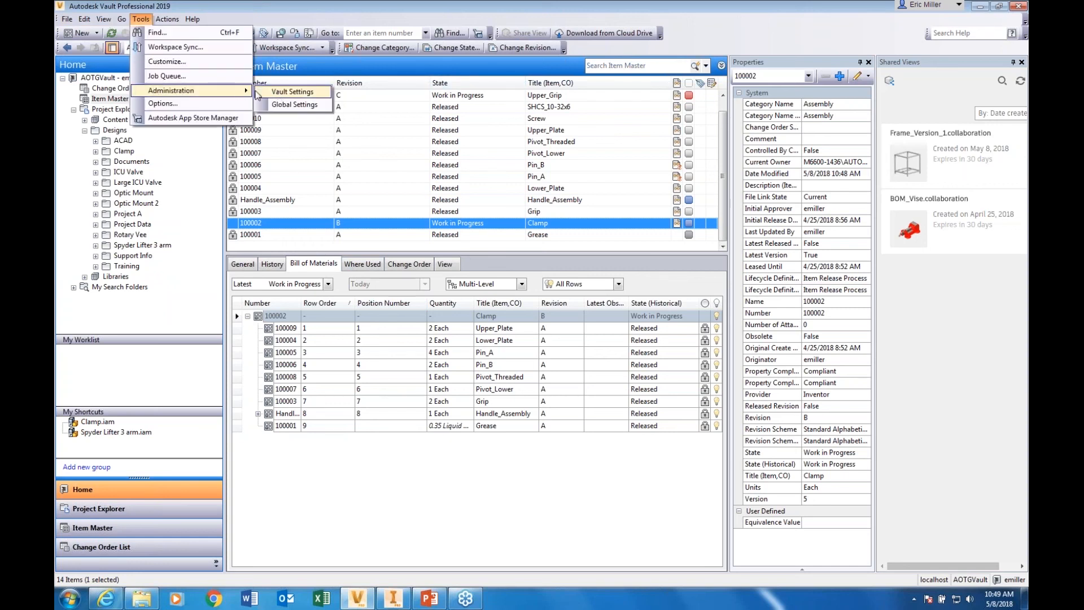
Open the Spyder Lifter 3 arm folder, enlarge its file list and select Spyder Lifter 3 arm.iam
{"action": "left_click", "coordinate": [124, 152]}
{"action": "left_click", "coordinate": [142, 245]}
{"action": "left_click_drag", "start_coordinate": [289, 263], "coordinate": [290, 314]}
{"action": "left_click", "coordinate": [290, 291]}
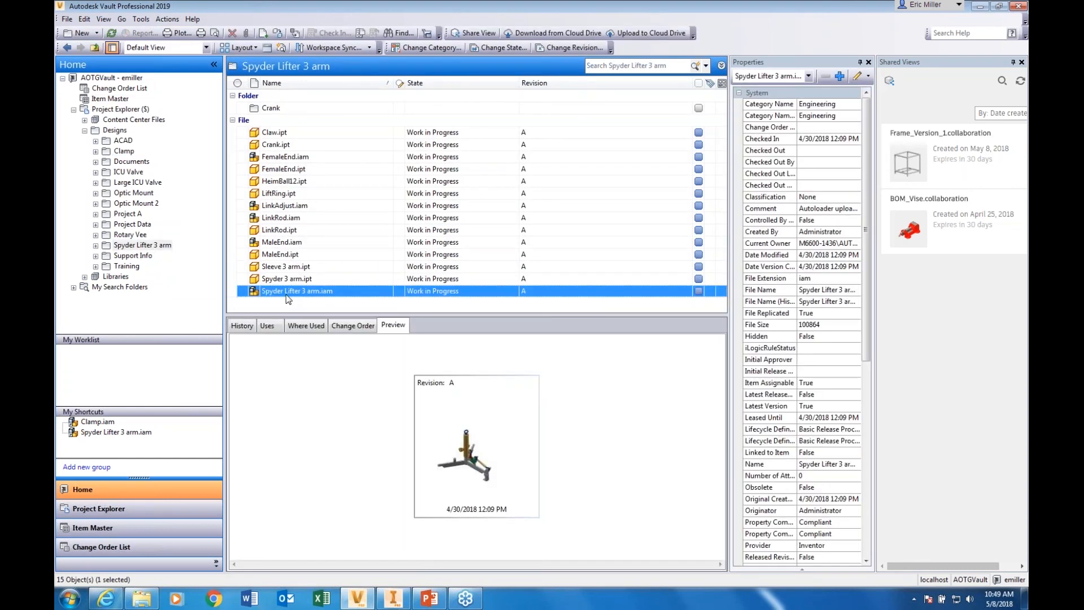
Load the 3D preview of Spyder Lifter 3 arm.iam and zoom in on the model
{"action": "left_click", "coordinate": [511, 429]}
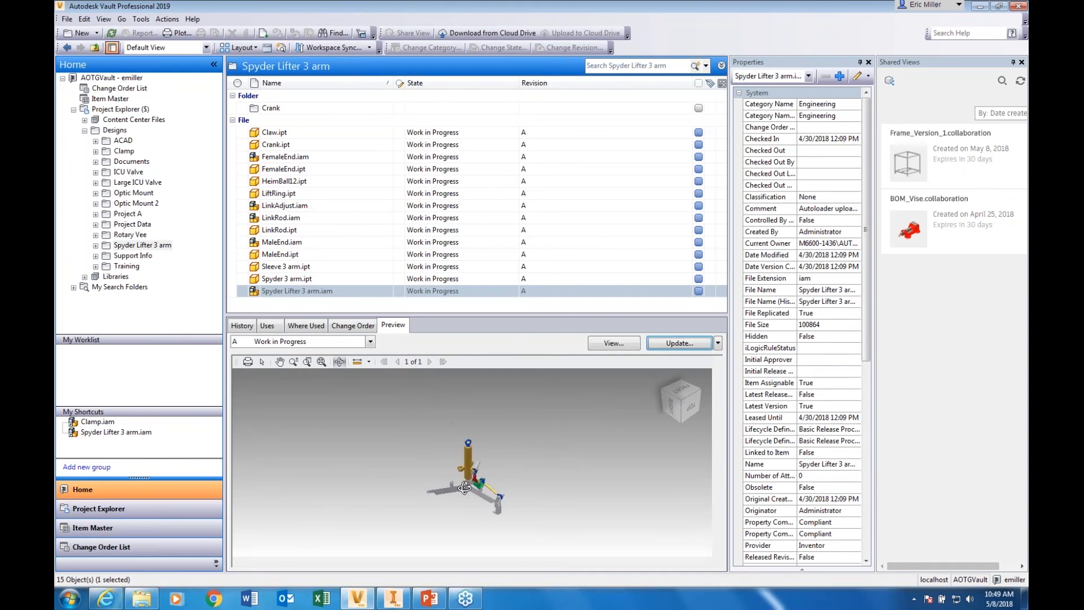
{"action": "left_click", "coordinate": [464, 500]}
{"action": "scroll", "coordinate": [466, 501], "scroll_direction": "down", "scroll_amount": 3}
{"action": "scroll", "coordinate": [465, 502], "scroll_direction": "up", "scroll_amount": 6}
{"action": "scroll", "coordinate": [468, 502], "scroll_direction": "down", "scroll_amount": 1}
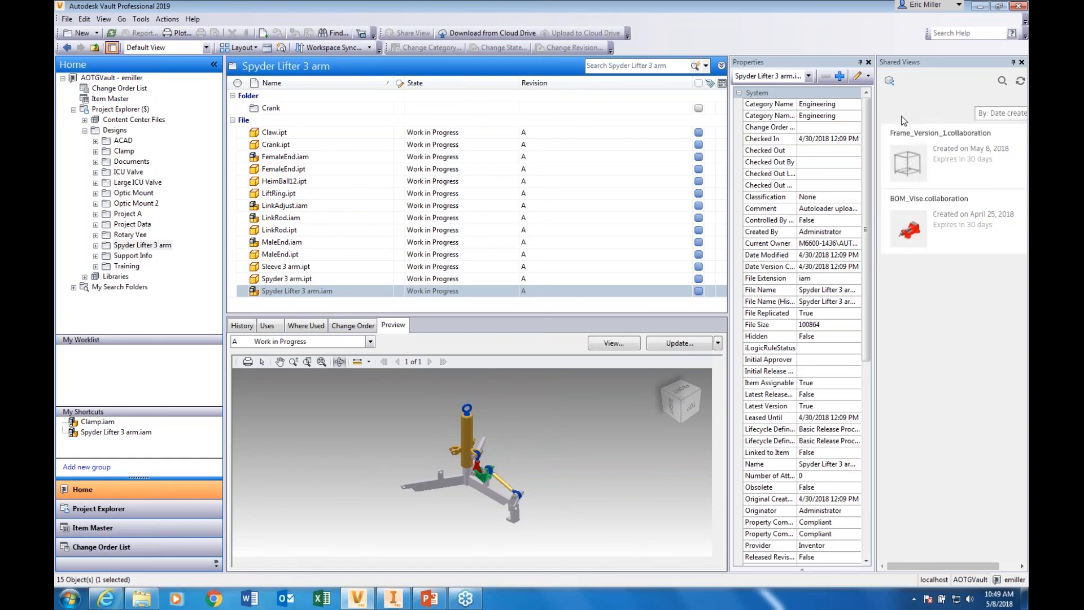
Share a view of Spyder Lifter 3 arm.iam with component names and part properties hidden, and copy its link
{"action": "mouse_move", "coordinate": [920, 164]}
{"action": "right_click", "coordinate": [289, 292]}
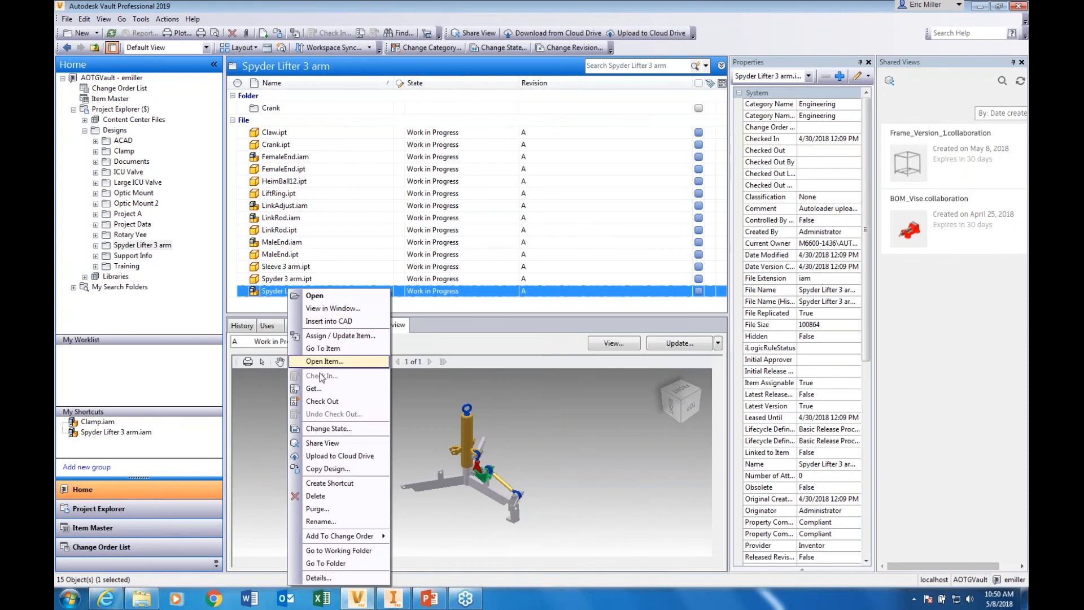
{"action": "left_click", "coordinate": [324, 442]}
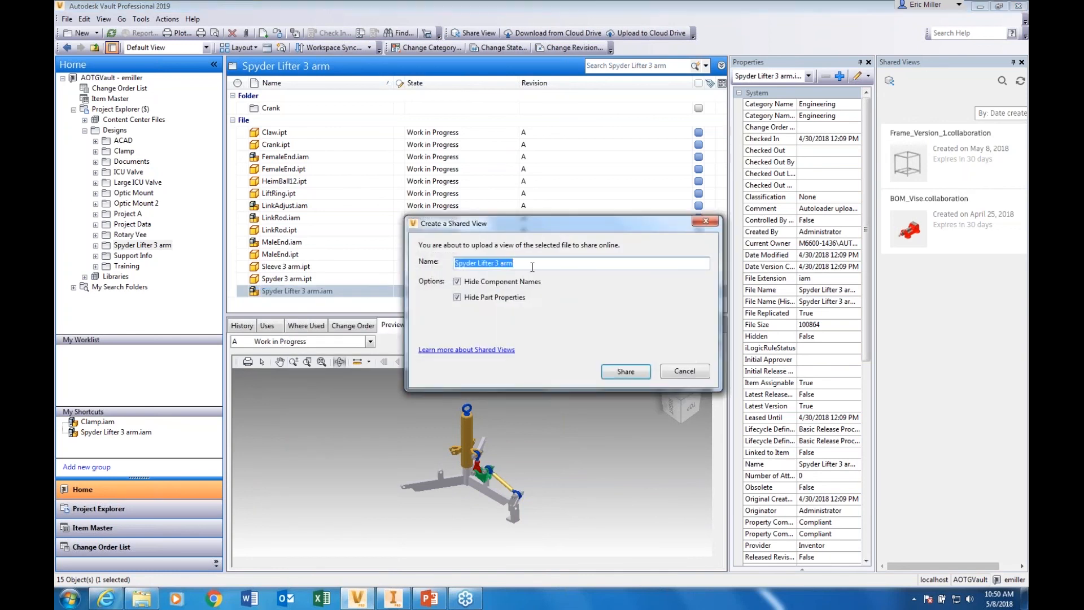
{"action": "left_click", "coordinate": [527, 264]}
{"action": "left_click", "coordinate": [626, 371]}
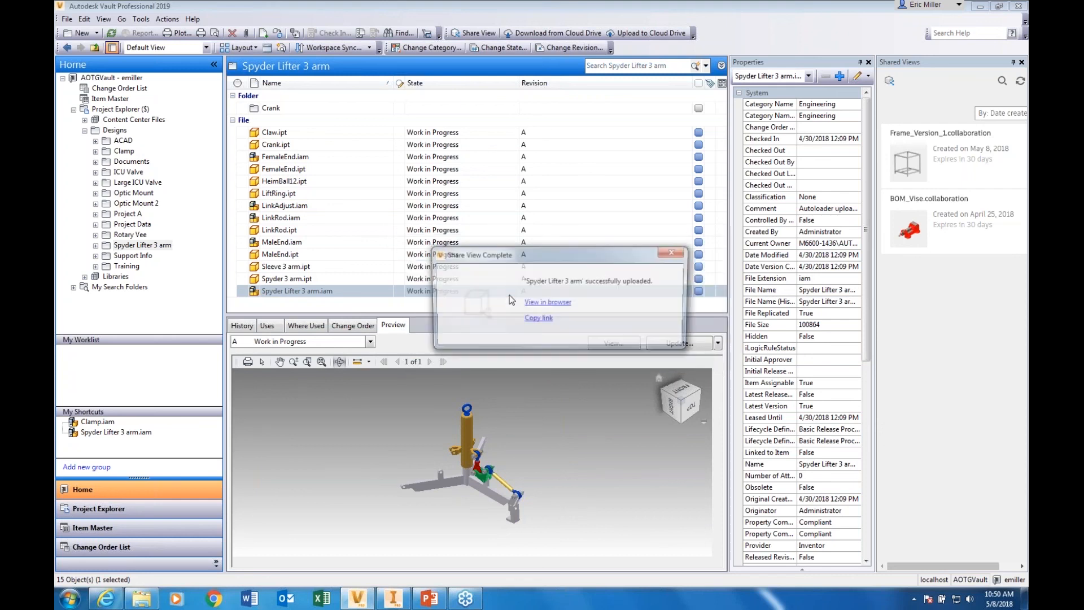
{"action": "left_click", "coordinate": [538, 320]}
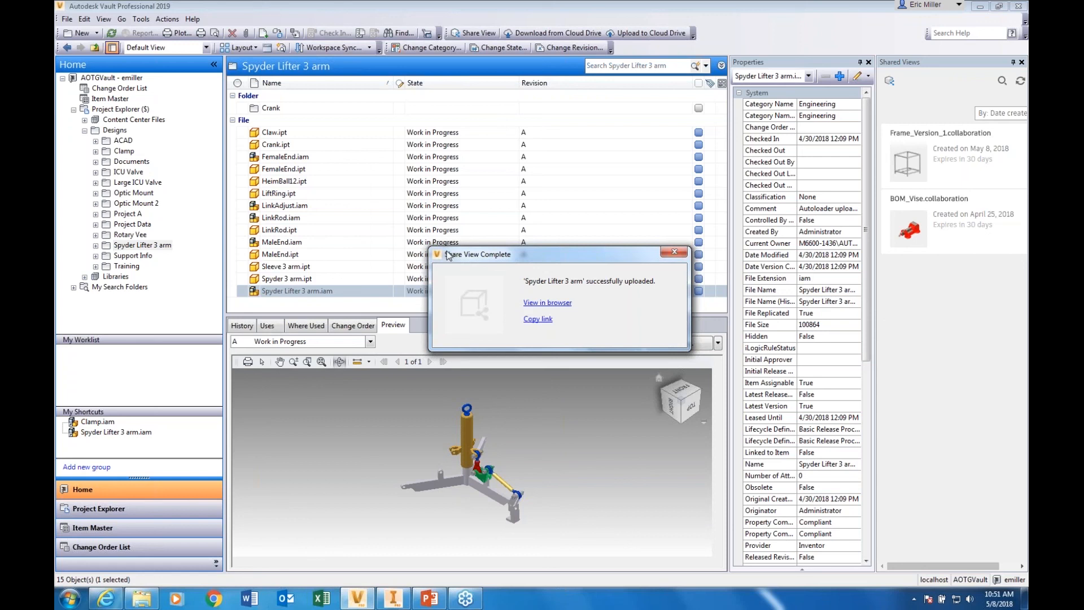
Open the shared view in the browser, orbit, explode and reassemble the model, and return to Vault
{"action": "left_click", "coordinate": [545, 305]}
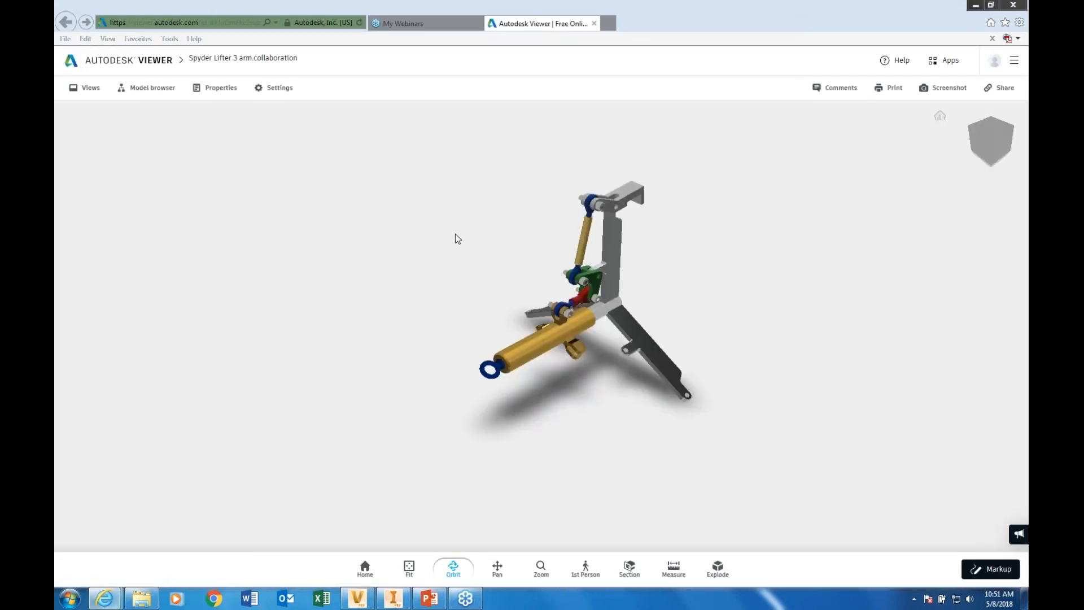
{"action": "left_click_drag", "start_coordinate": [489, 271], "coordinate": [567, 316]}
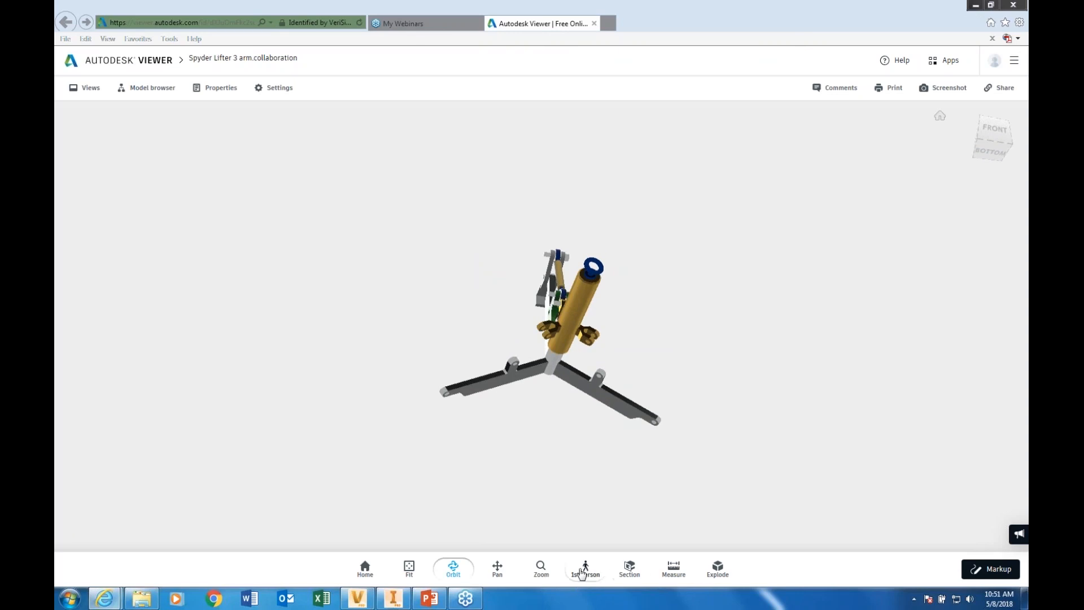
{"action": "left_click", "coordinate": [718, 568]}
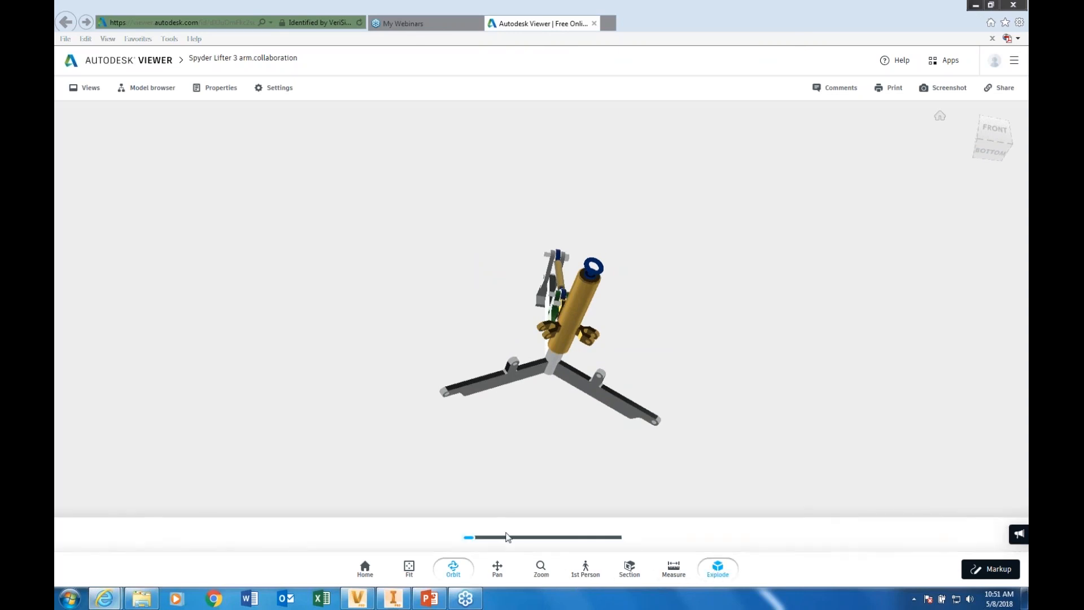
{"action": "left_click_drag", "start_coordinate": [490, 540], "coordinate": [588, 551]}
{"action": "left_click_drag", "start_coordinate": [556, 511], "coordinate": [547, 462]}
{"action": "left_click_drag", "start_coordinate": [587, 537], "coordinate": [424, 533]}
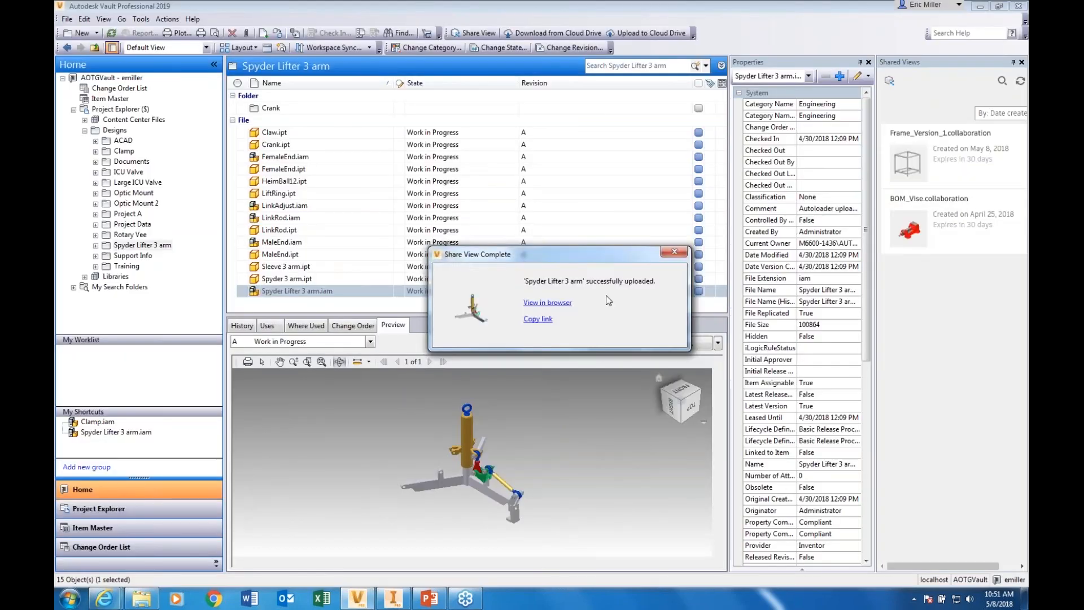
{"action": "left_click", "coordinate": [674, 252]}
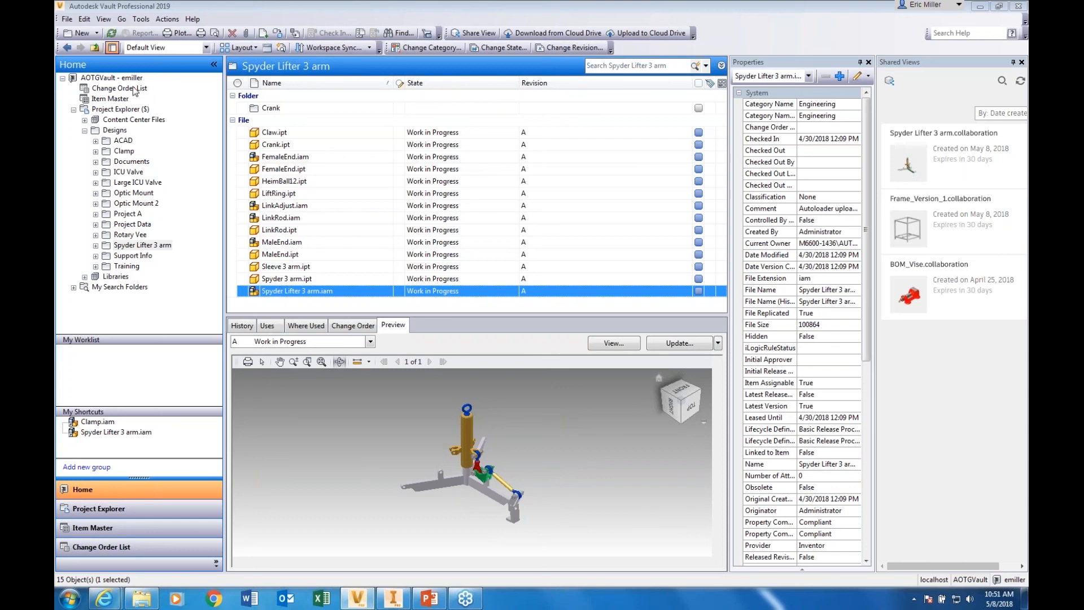
{"action": "left_click", "coordinate": [141, 18]}
{"action": "mouse_move", "coordinate": [166, 108]}
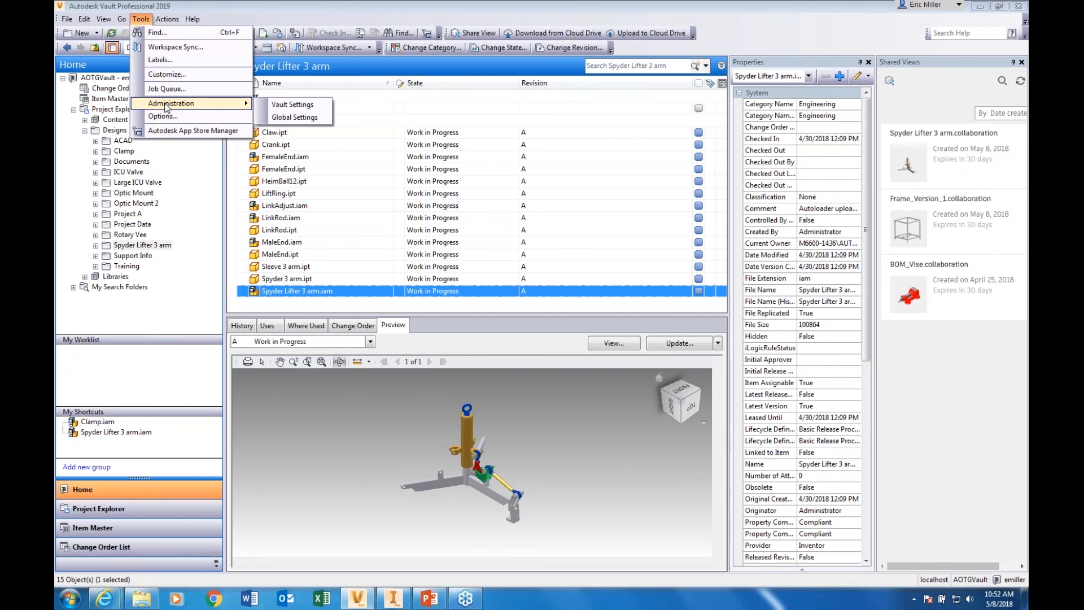
{"action": "left_click", "coordinate": [133, 20]}
Set up an unzipped Pack and Go of Spyder Lifter 3 arm.iam to Drive and review the included files
{"action": "left_click", "coordinate": [67, 19]}
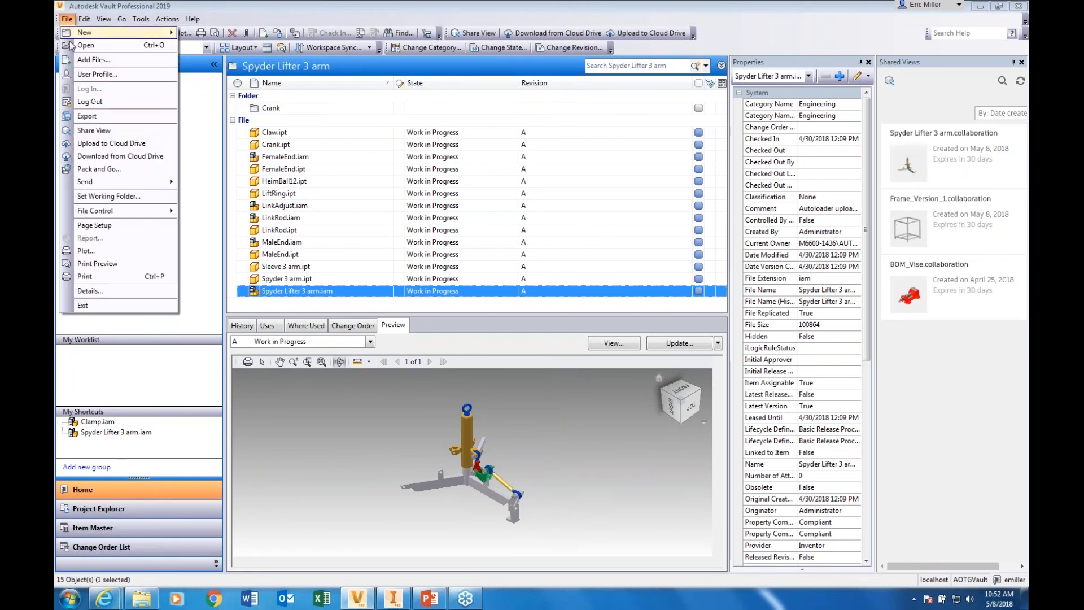
{"action": "left_click", "coordinate": [99, 169]}
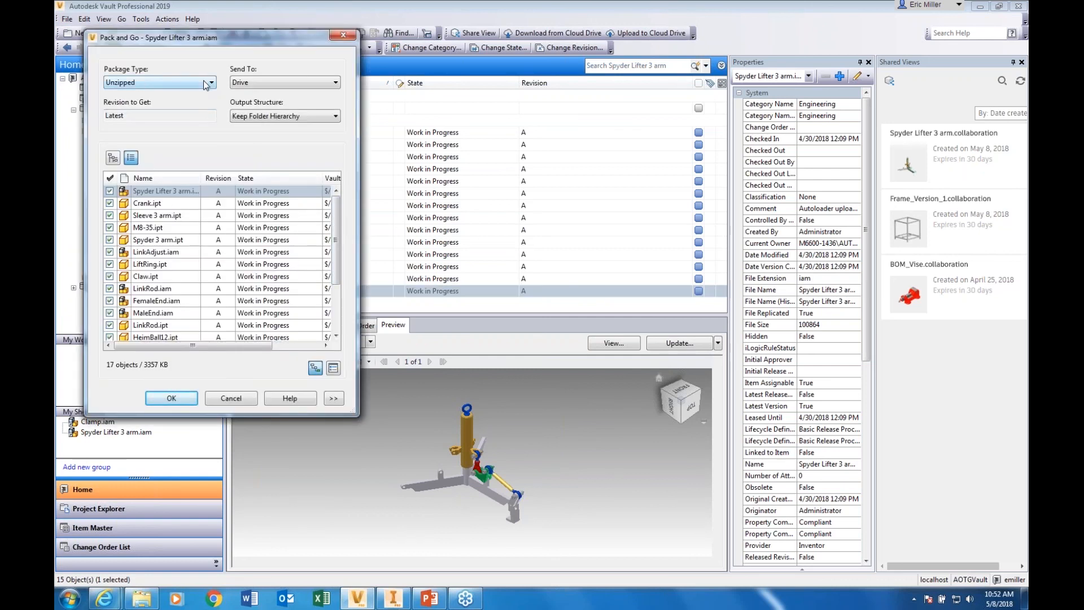
{"action": "left_click", "coordinate": [292, 86]}
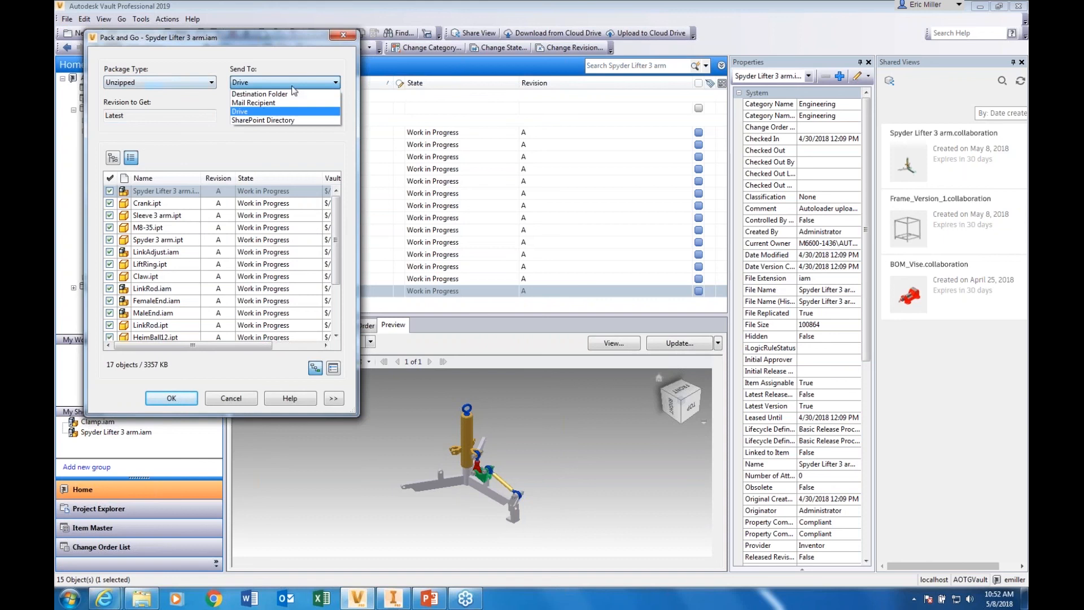
{"action": "left_click", "coordinate": [268, 112]}
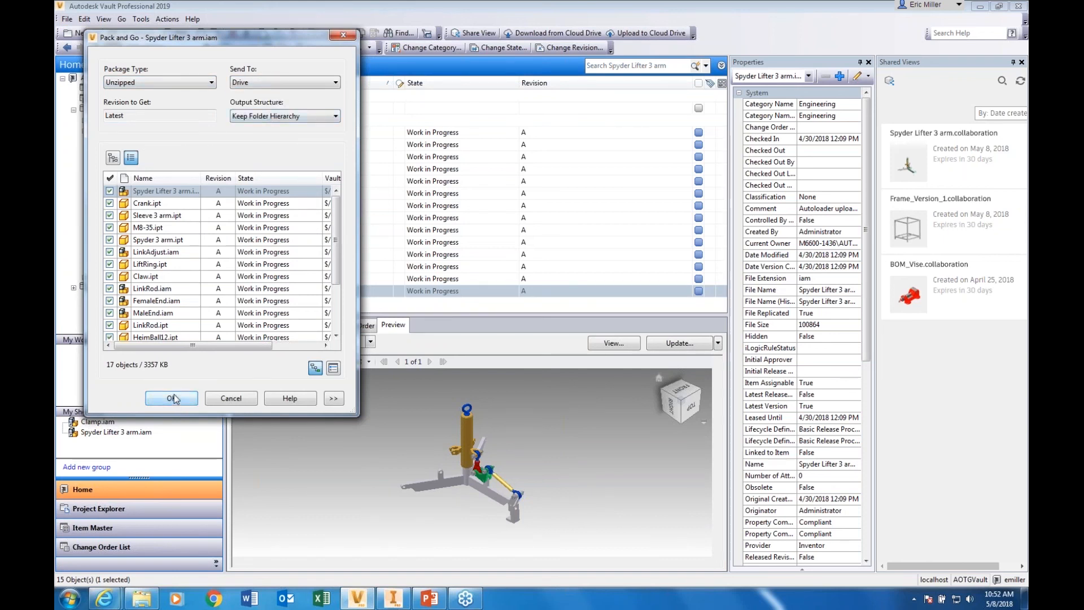
{"action": "left_click_drag", "start_coordinate": [337, 258], "coordinate": [332, 306]}
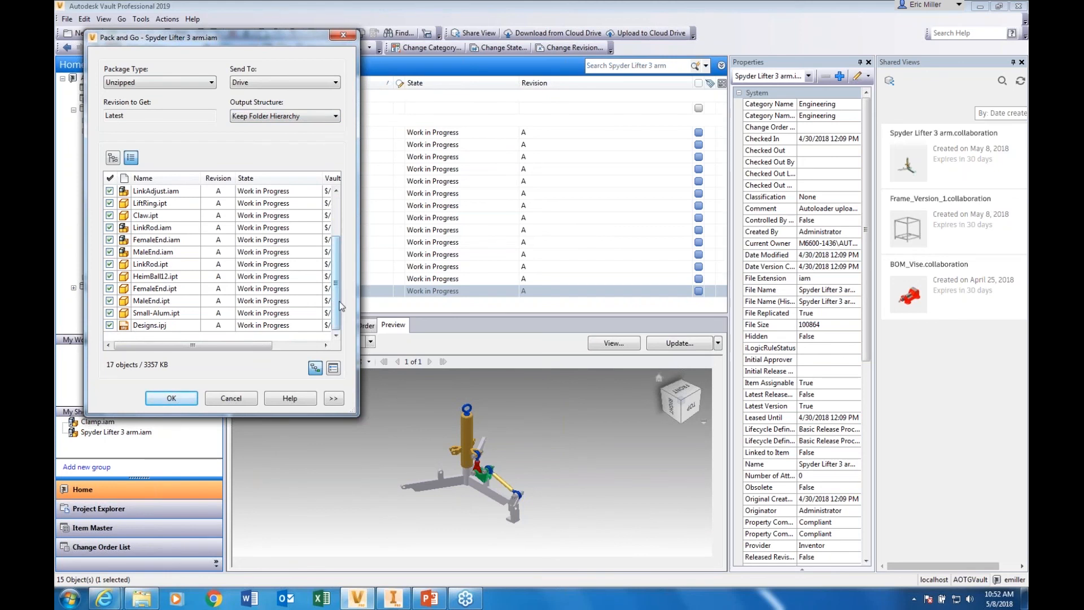
{"action": "scroll", "coordinate": [337, 305], "scroll_direction": "up", "scroll_amount": 2}
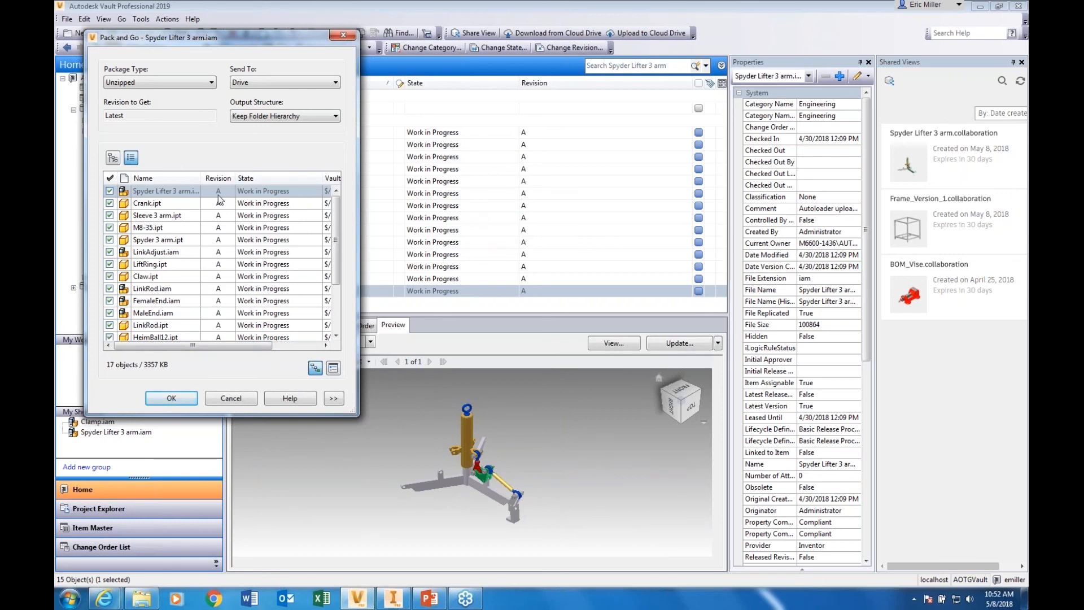
Send the package to the Project A folder under My Data in Drive
{"action": "left_click", "coordinate": [171, 399]}
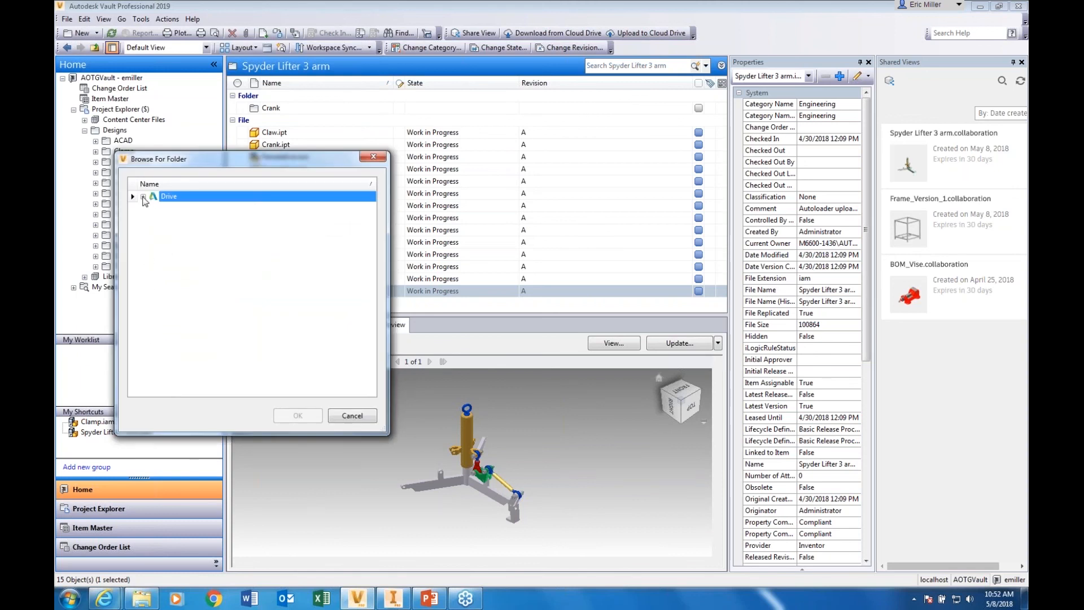
{"action": "left_click", "coordinate": [143, 197]}
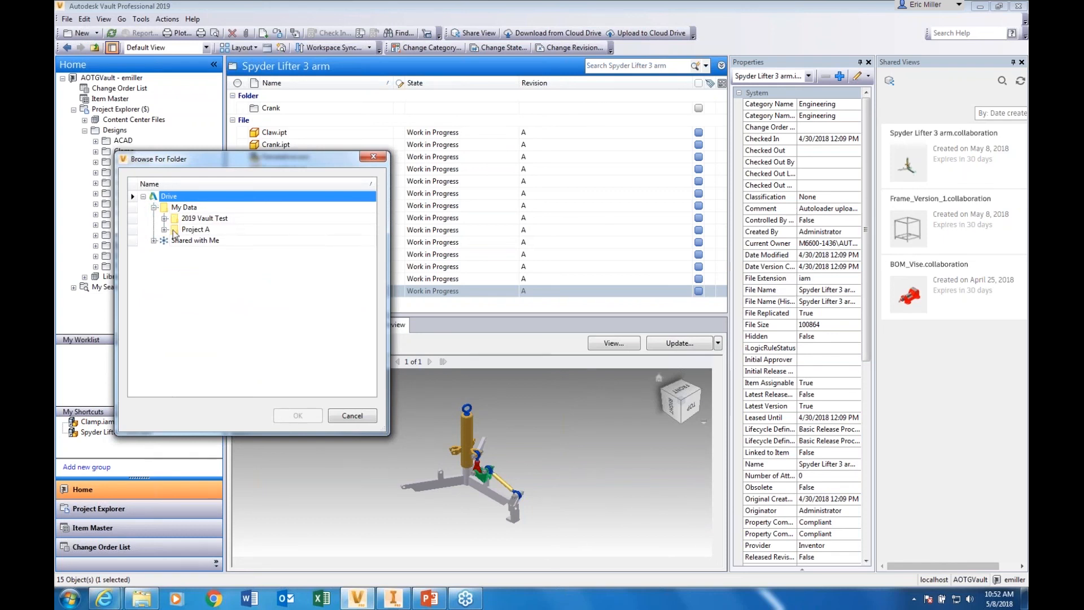
{"action": "left_click", "coordinate": [165, 230]}
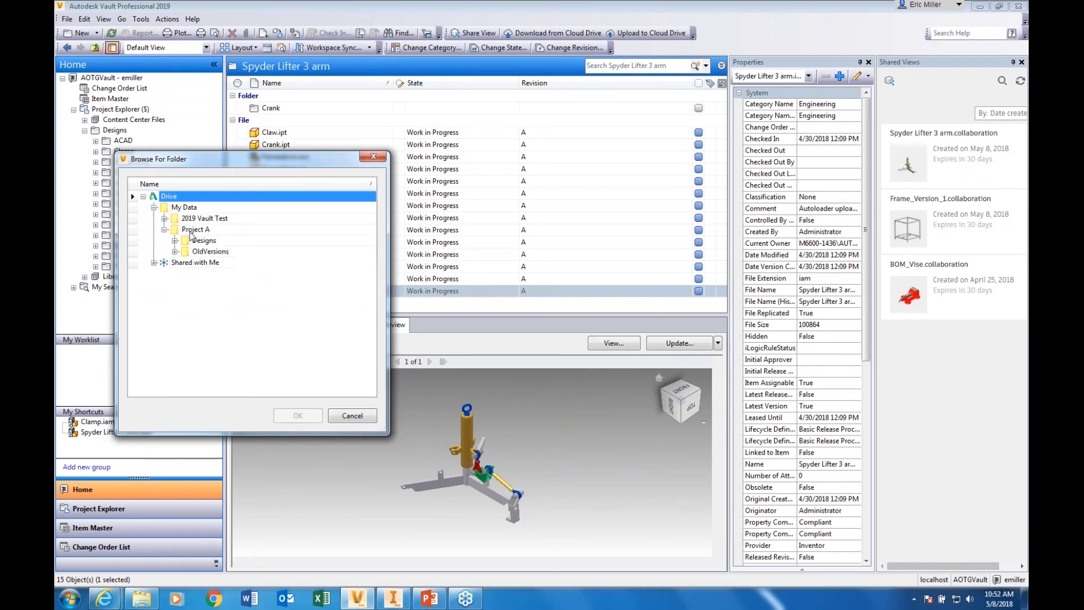
{"action": "left_click", "coordinate": [192, 230]}
{"action": "left_click", "coordinate": [298, 416]}
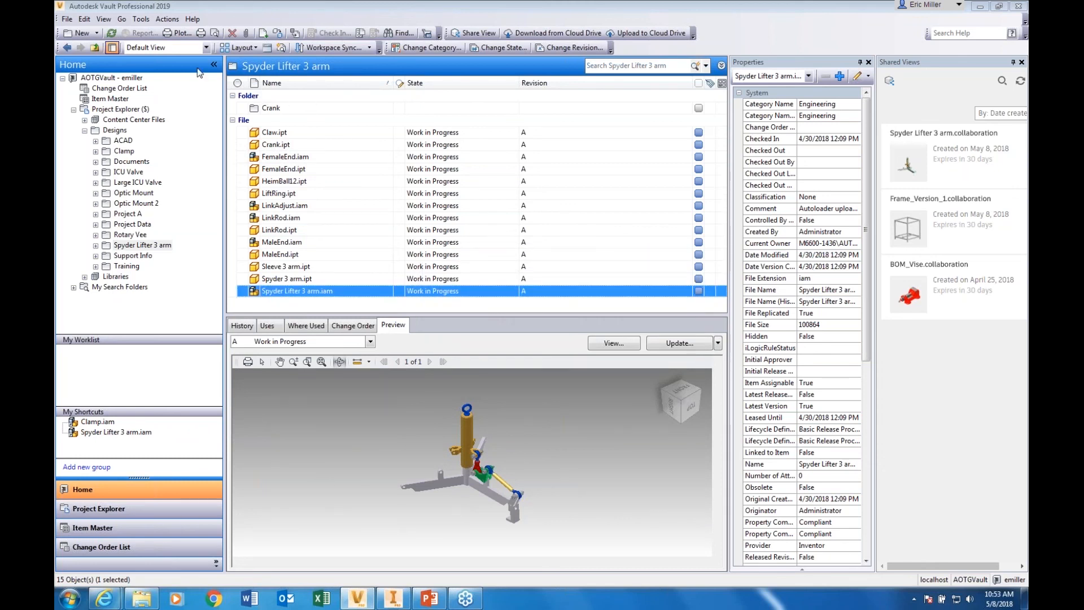
Open the cloud drive mapping configuration from the Collaborate section of the Vault Settings
{"action": "left_click", "coordinate": [140, 20]}
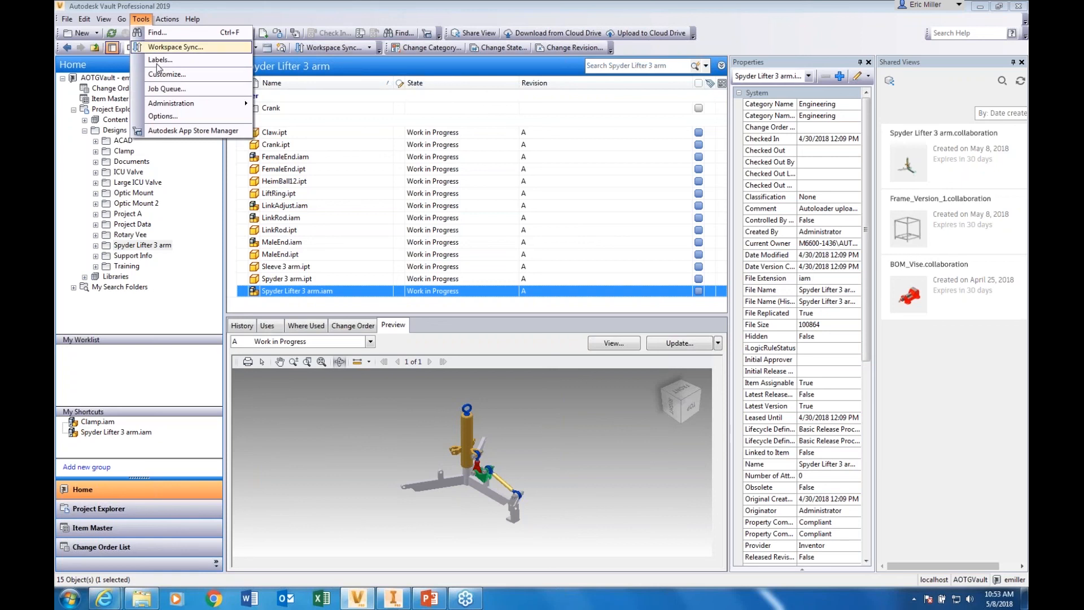
{"action": "mouse_move", "coordinate": [175, 107]}
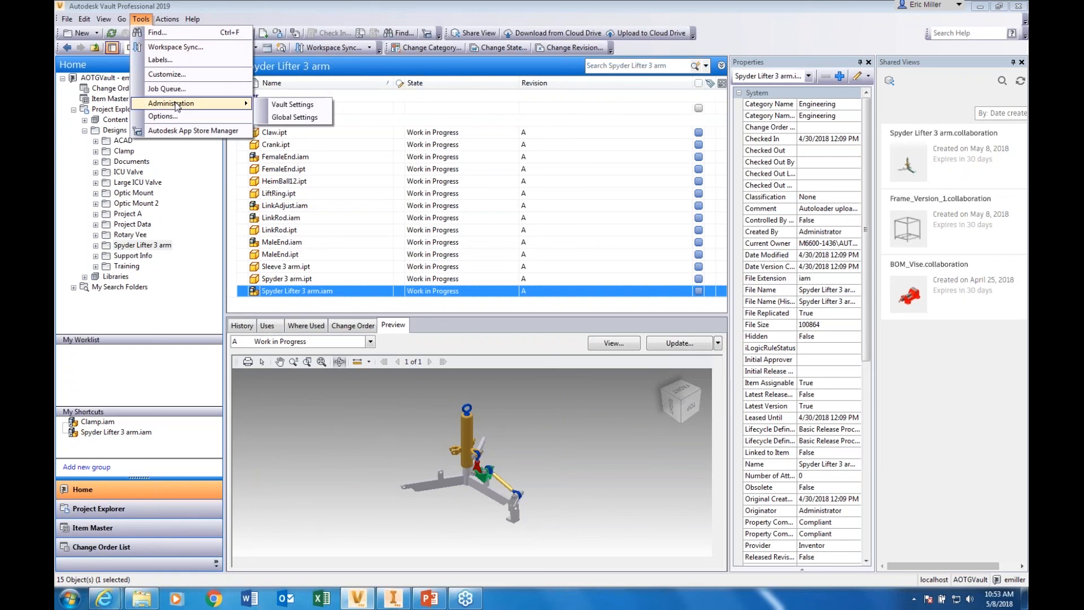
{"action": "left_click", "coordinate": [294, 105]}
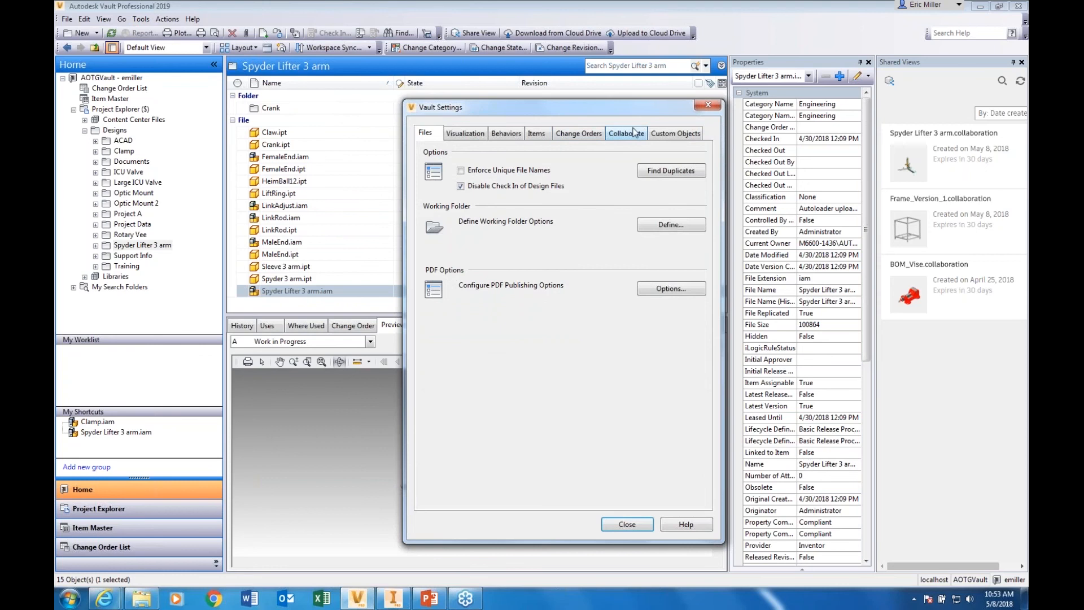
{"action": "left_click", "coordinate": [627, 134]}
{"action": "left_click_drag", "start_coordinate": [602, 106], "coordinate": [447, 83]}
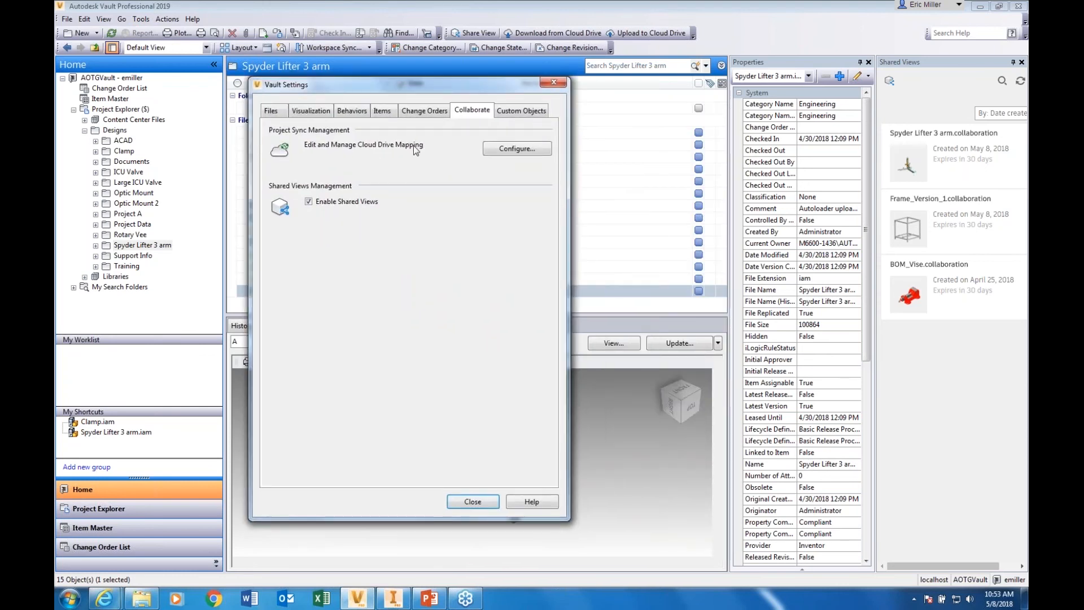
{"action": "left_click", "coordinate": [516, 149]}
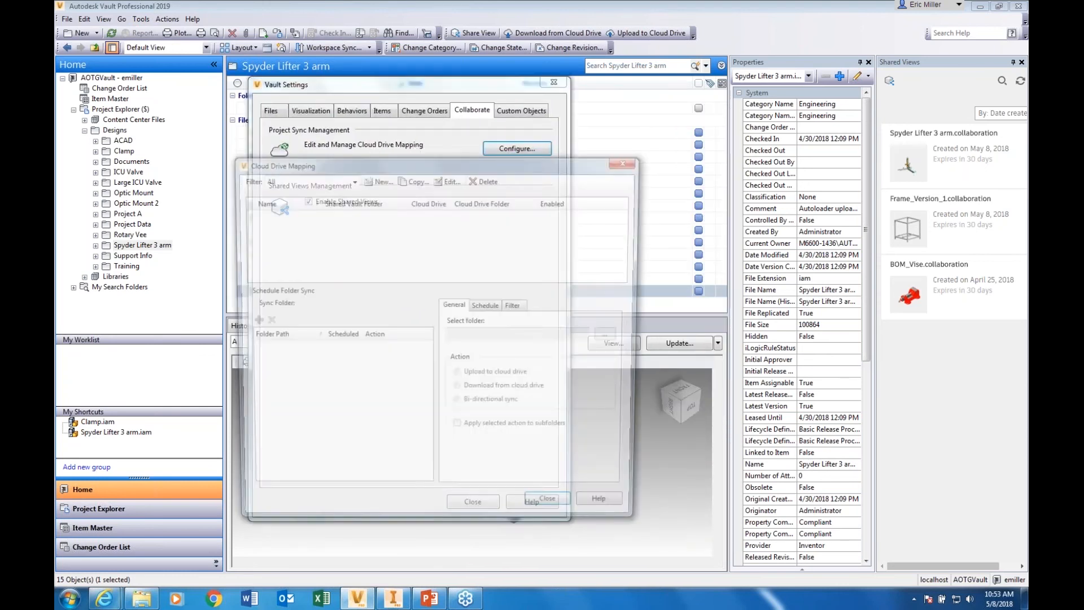
Examine the options and cloud folder selection for a new cloud drive mapping, then cancel it and close the Vault Settings
{"action": "left_click", "coordinate": [344, 151]}
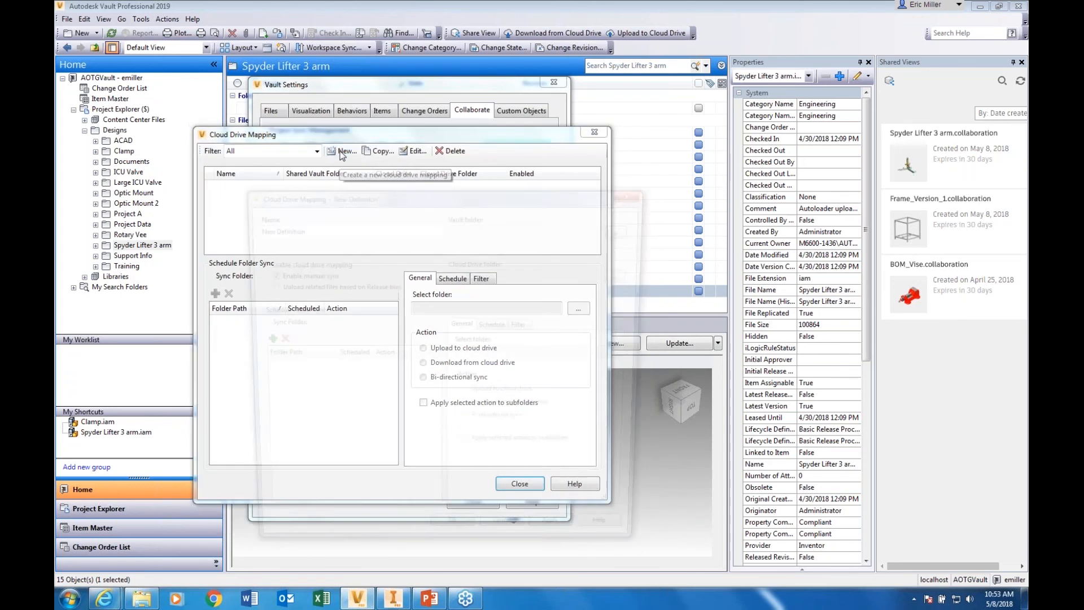
{"action": "left_click_drag", "start_coordinate": [397, 205], "coordinate": [482, 215]}
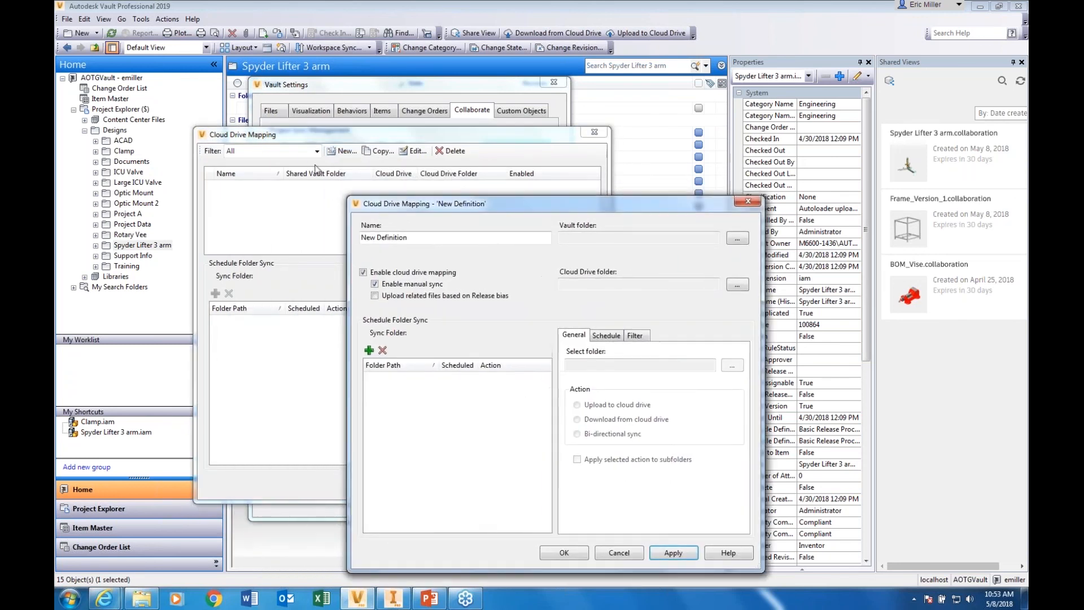
{"action": "left_click", "coordinate": [738, 286]}
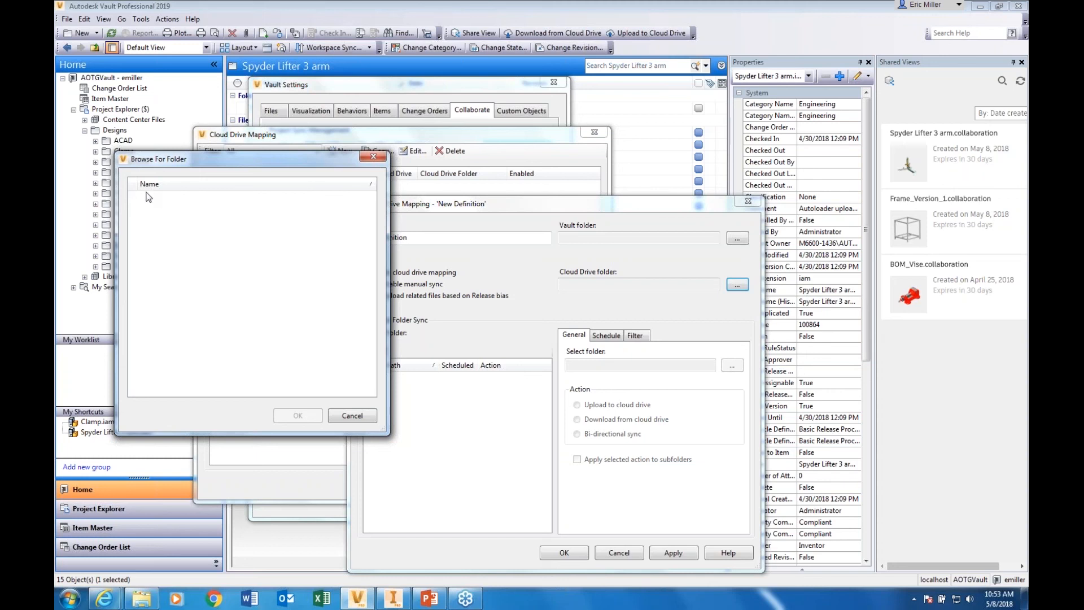
{"action": "left_click_drag", "start_coordinate": [193, 165], "coordinate": [311, 244]}
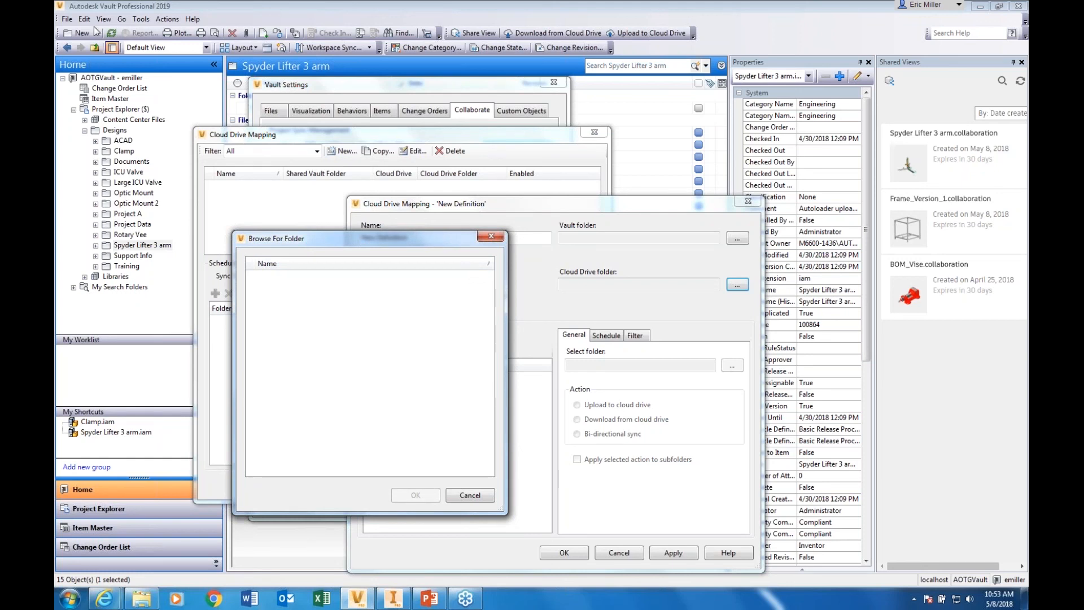
{"action": "left_click_drag", "start_coordinate": [357, 243], "coordinate": [329, 226]}
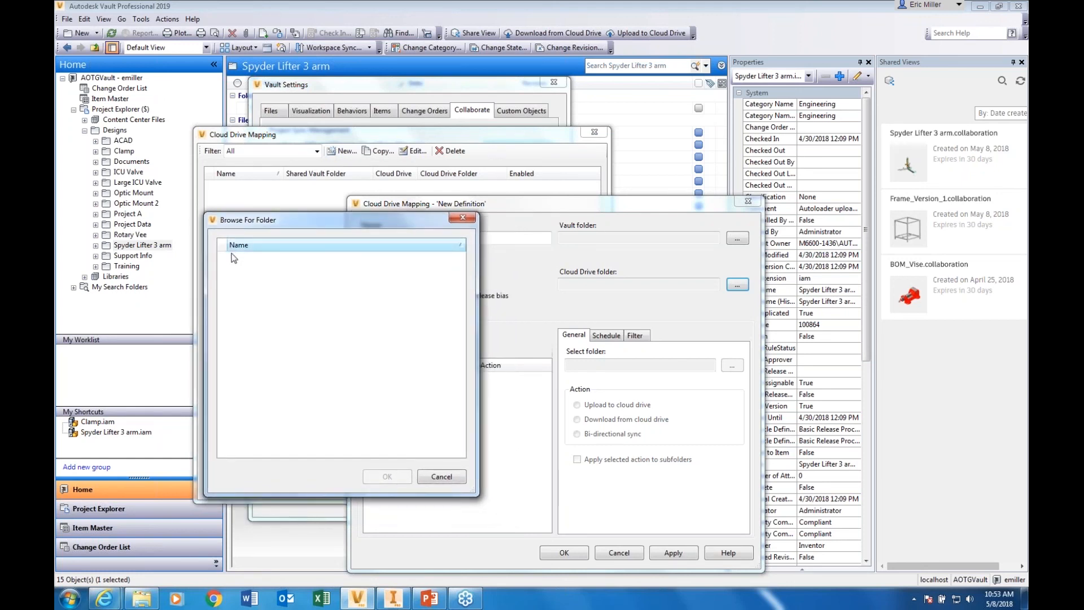
{"action": "left_click", "coordinate": [442, 476]}
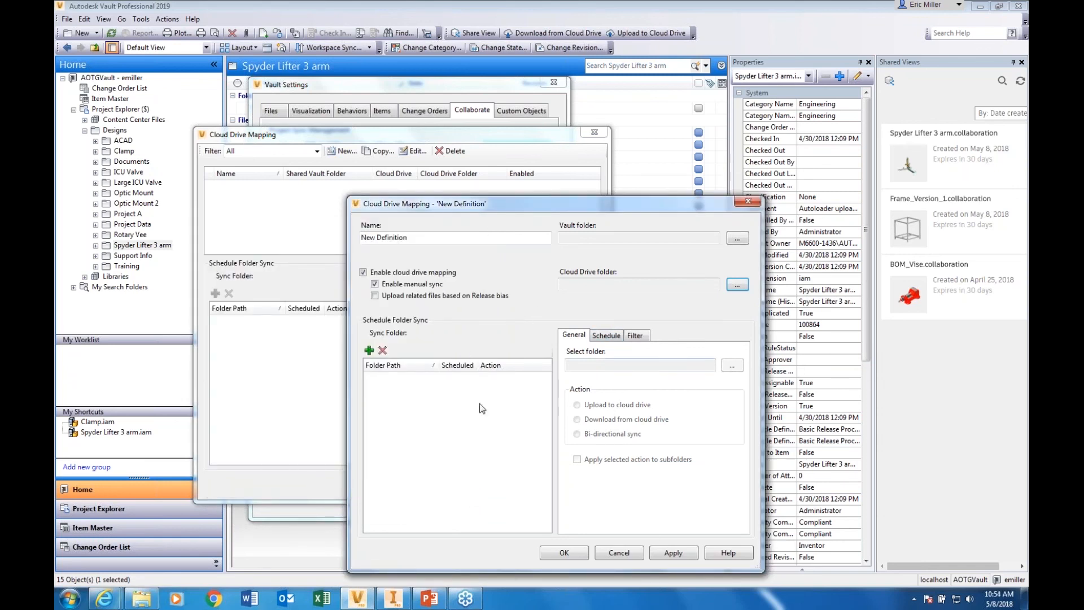
{"action": "left_click", "coordinate": [376, 284]}
{"action": "left_click", "coordinate": [624, 553]}
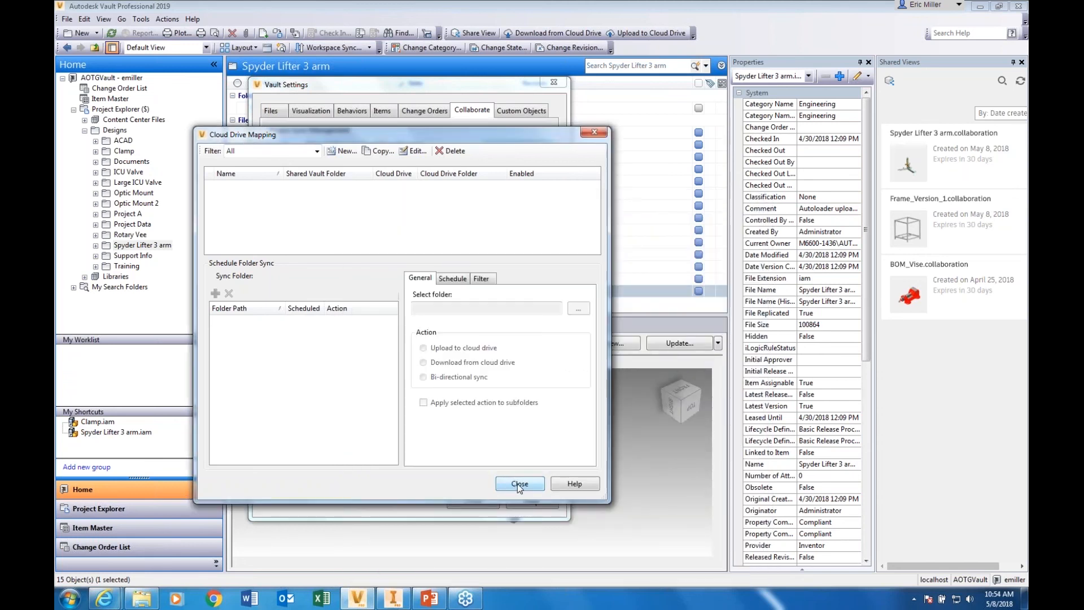
{"action": "left_click", "coordinate": [519, 484]}
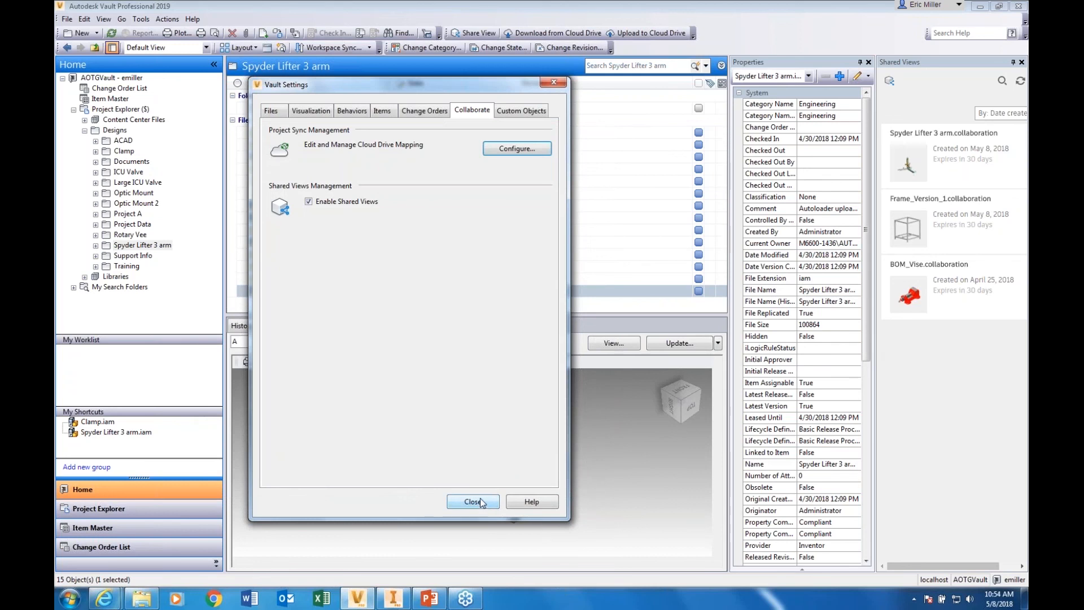
{"action": "left_click", "coordinate": [477, 502]}
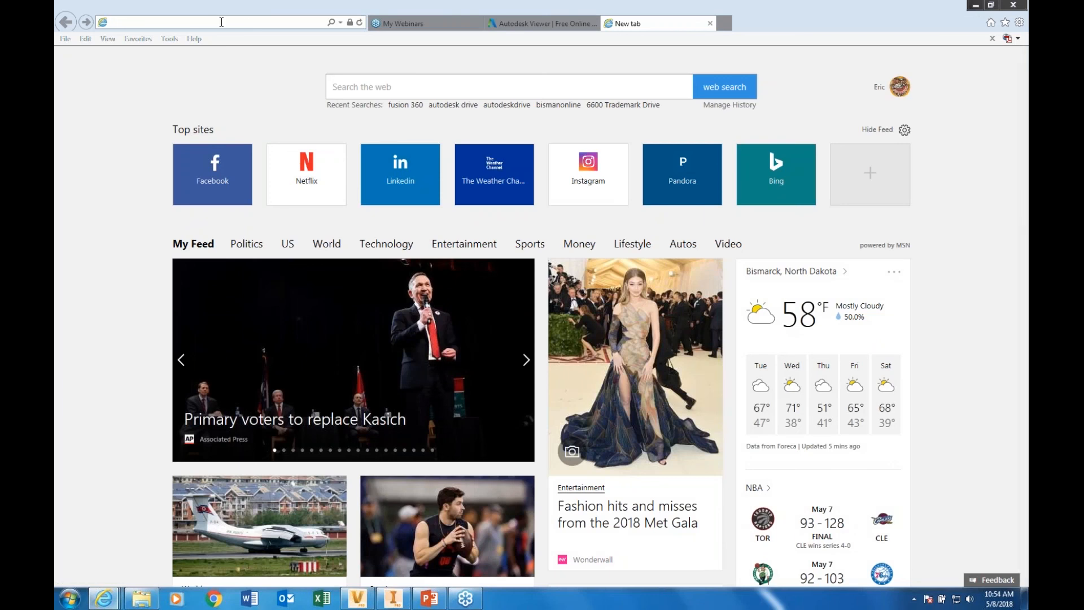
{"action": "type", "text": "http://"}
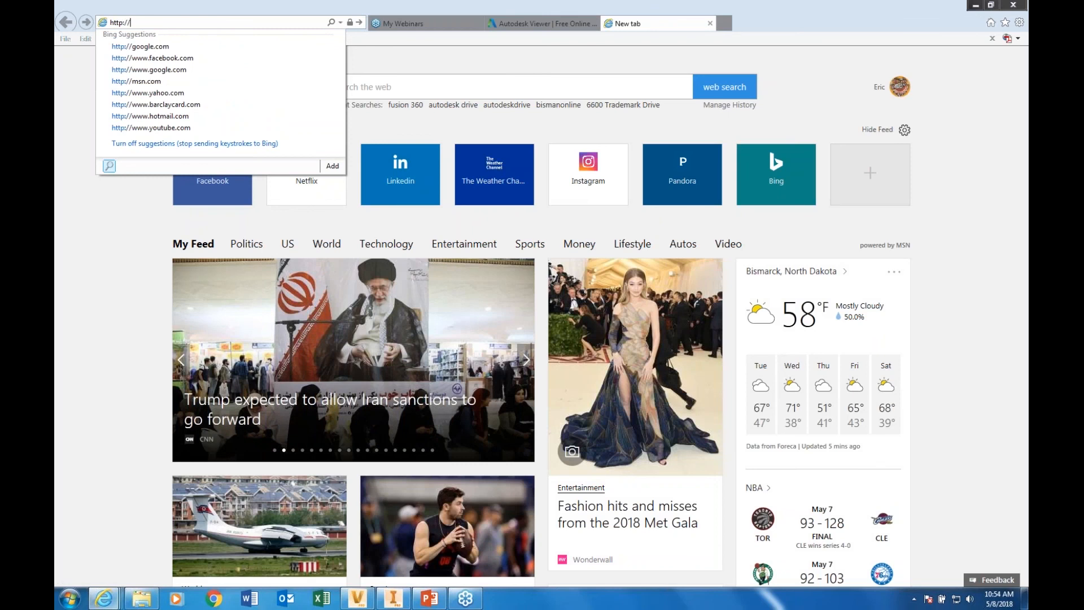
{"action": "type", "text": "localhost/"}
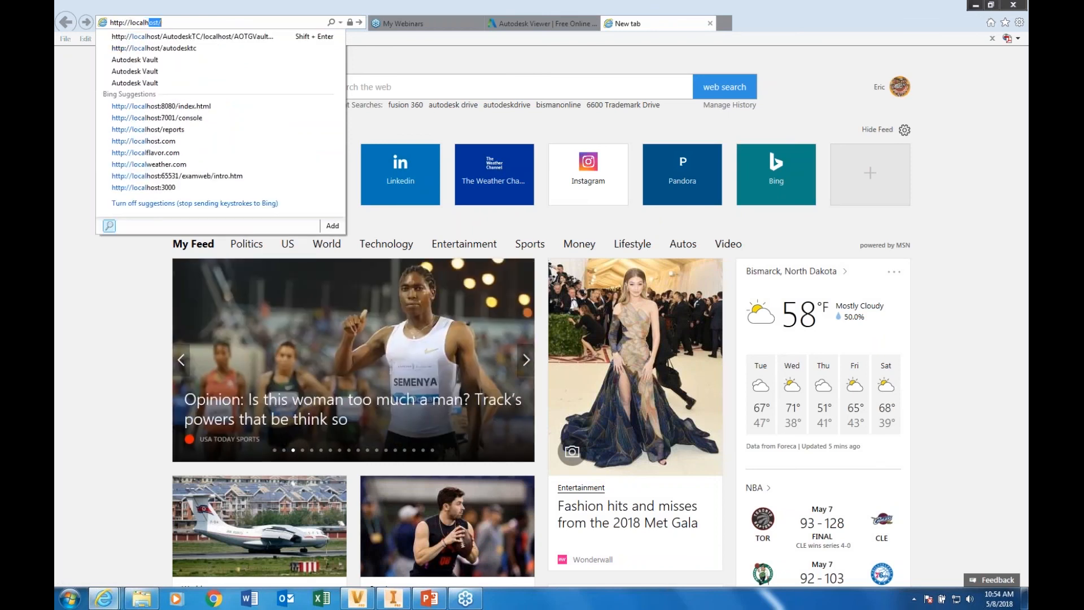
{"action": "type", "text": "at"}
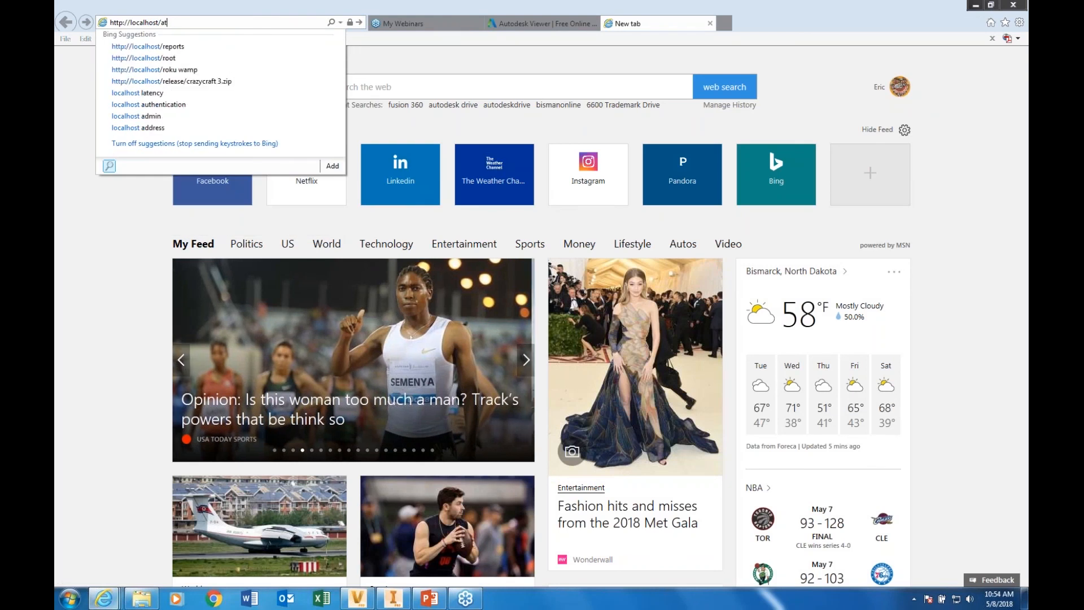
{"action": "key", "text": "BackSpace"}
{"action": "type", "text": "u"}
{"action": "key", "text": "Return"}
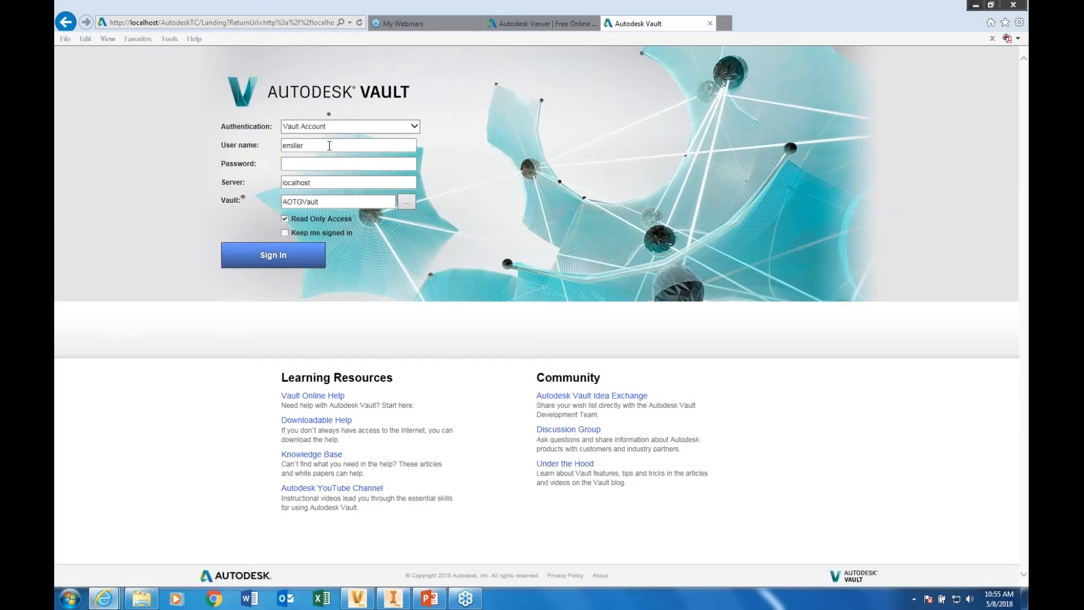
{"action": "type", "text": "*****"}
{"action": "left_click", "coordinate": [284, 261]}
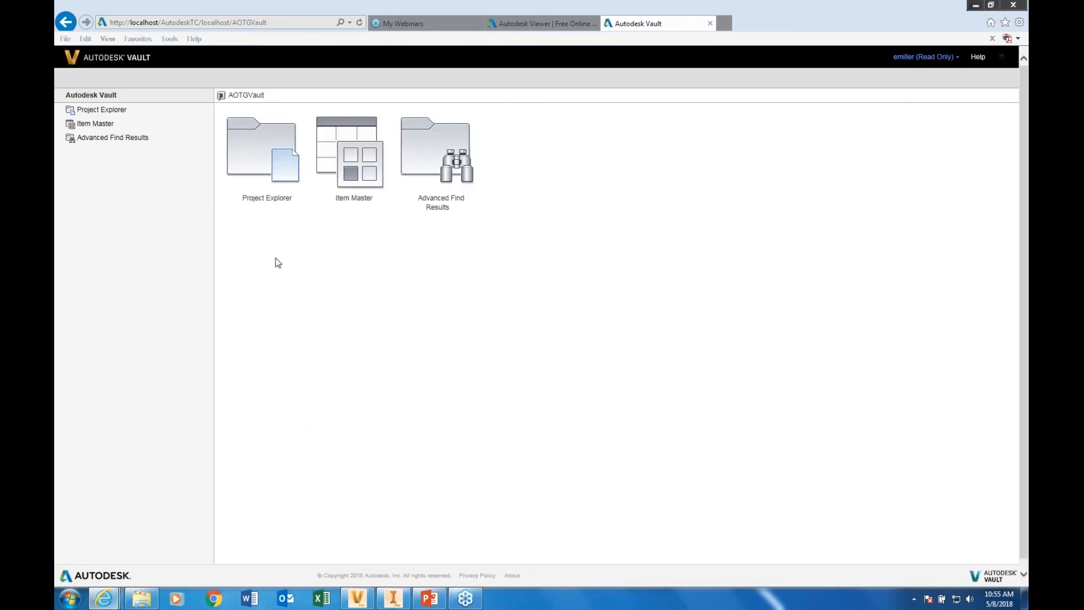
Open the file details of Clamp.iam from the Designs > Clamp folder in Project Explorer
{"action": "left_click", "coordinate": [267, 153]}
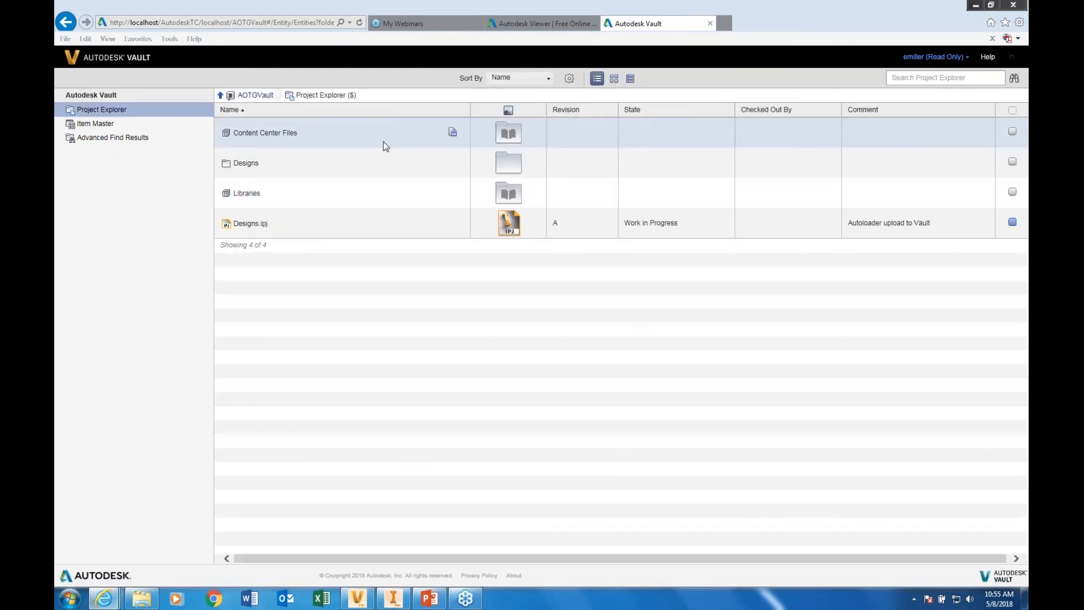
{"action": "left_click", "coordinate": [238, 164]}
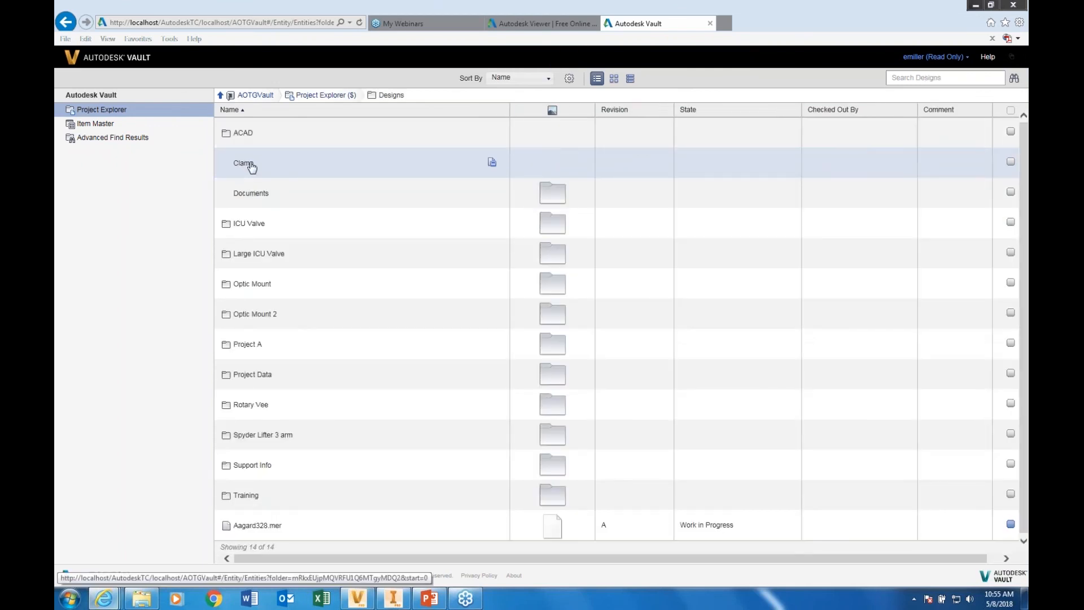
{"action": "left_click", "coordinate": [245, 168]}
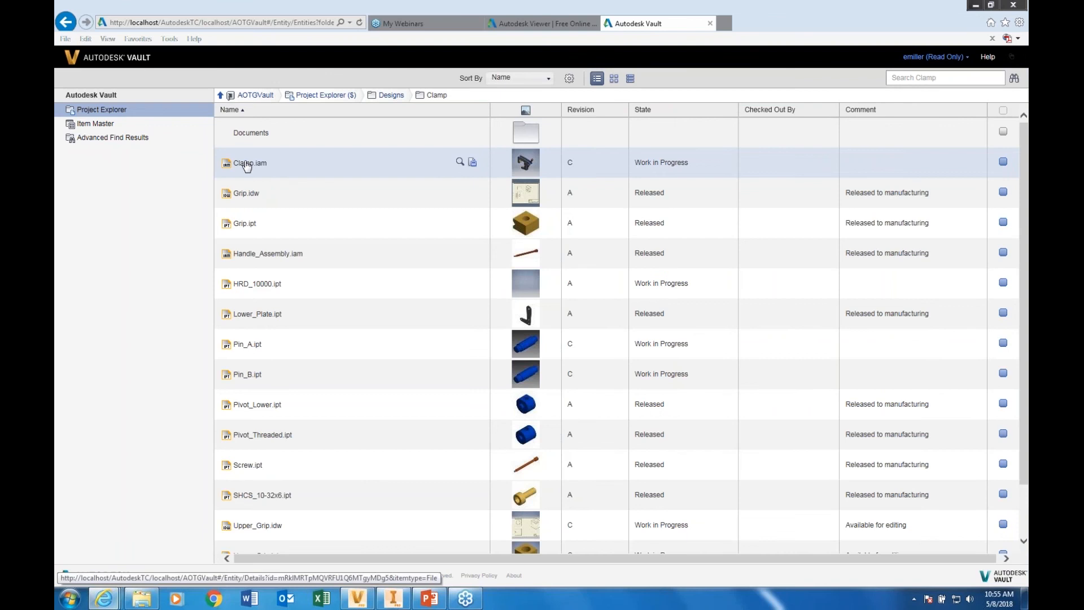
{"action": "left_click", "coordinate": [246, 164]}
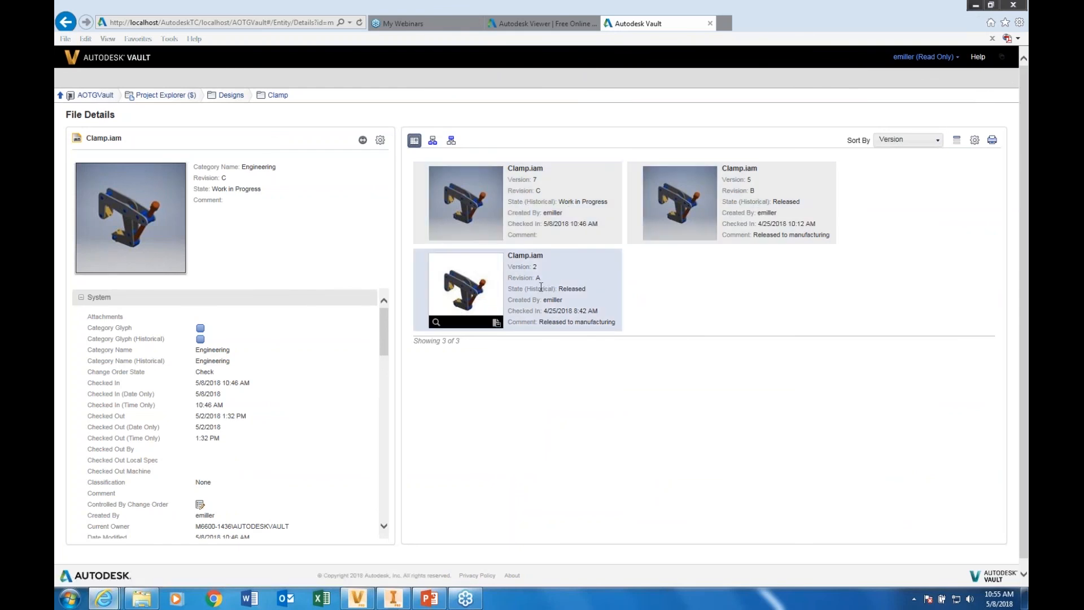
Set the Thin Client Options to show only released file versions and only the latest version in the file history
{"action": "left_click", "coordinate": [938, 57]}
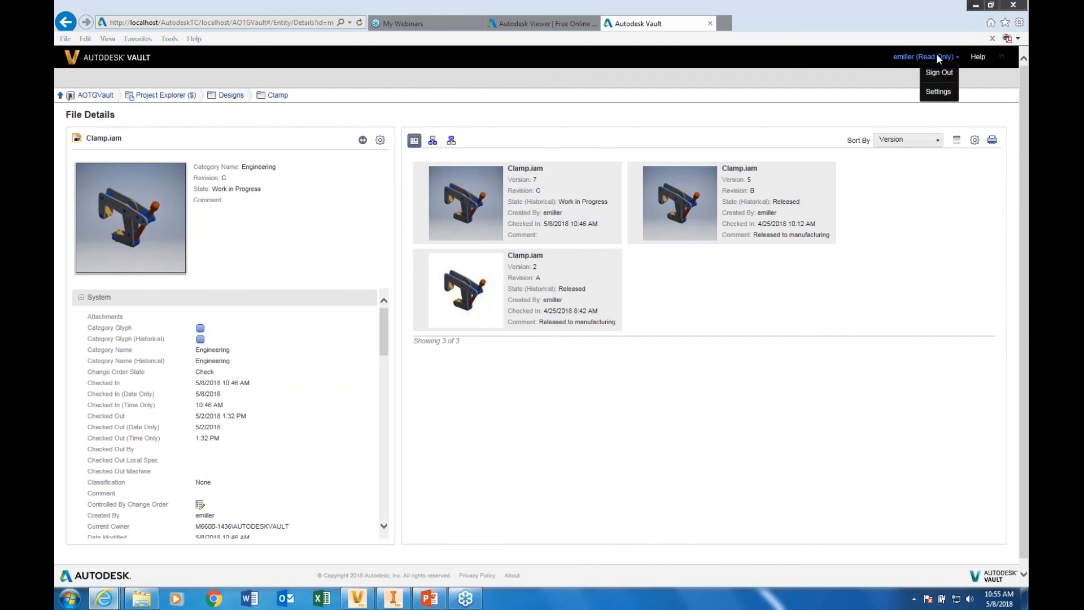
{"action": "left_click", "coordinate": [939, 92]}
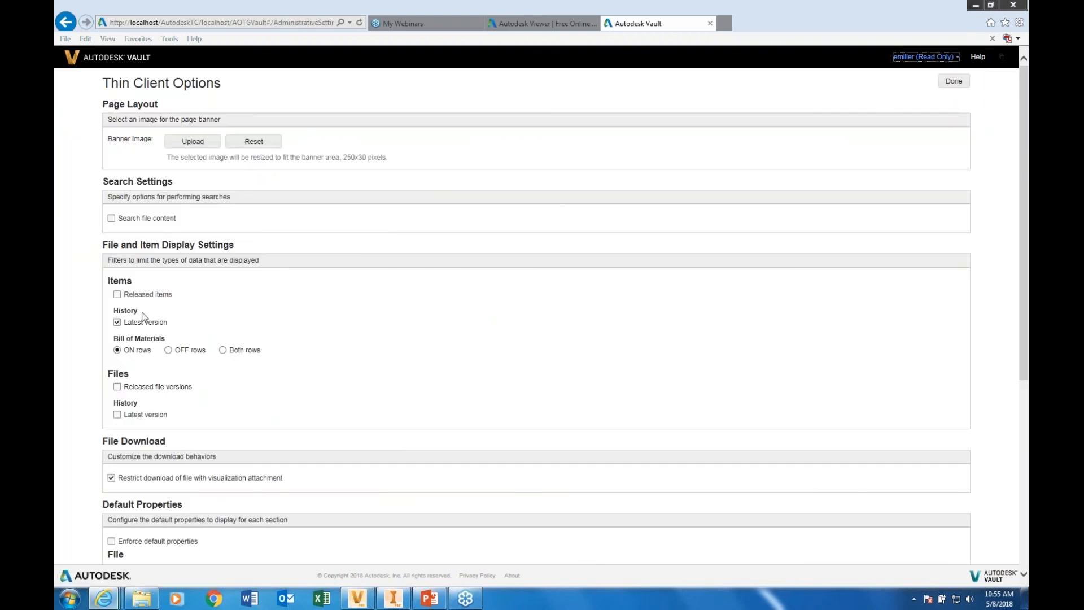
{"action": "left_click", "coordinate": [116, 387]}
{"action": "left_click", "coordinate": [117, 415]}
{"action": "left_click", "coordinate": [954, 82]}
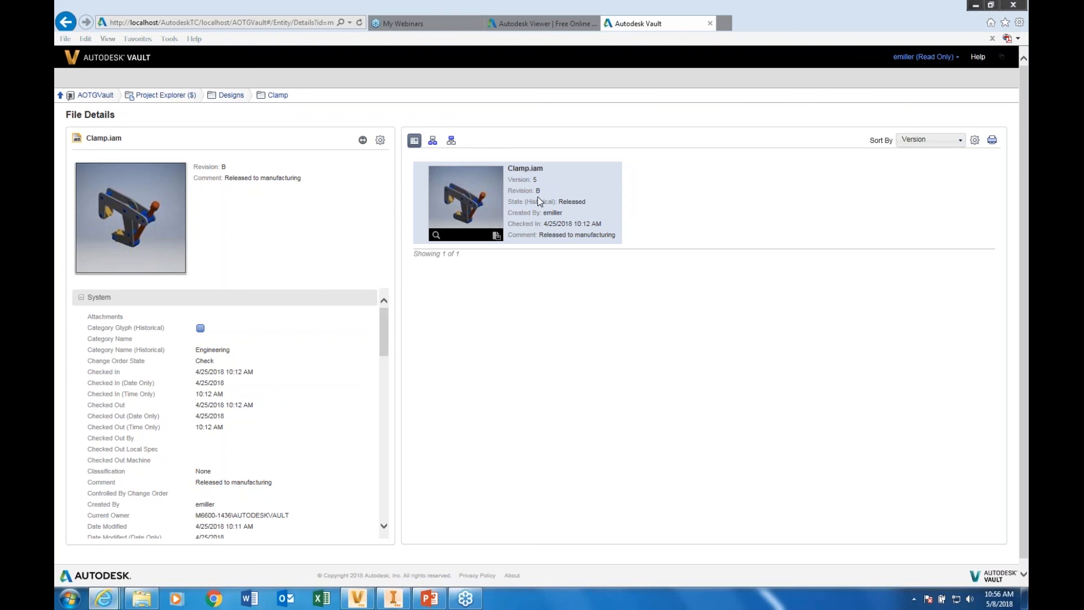
Examine the component files used by Clamp.iam, its where-used view and its system properties
{"action": "left_click", "coordinate": [432, 141]}
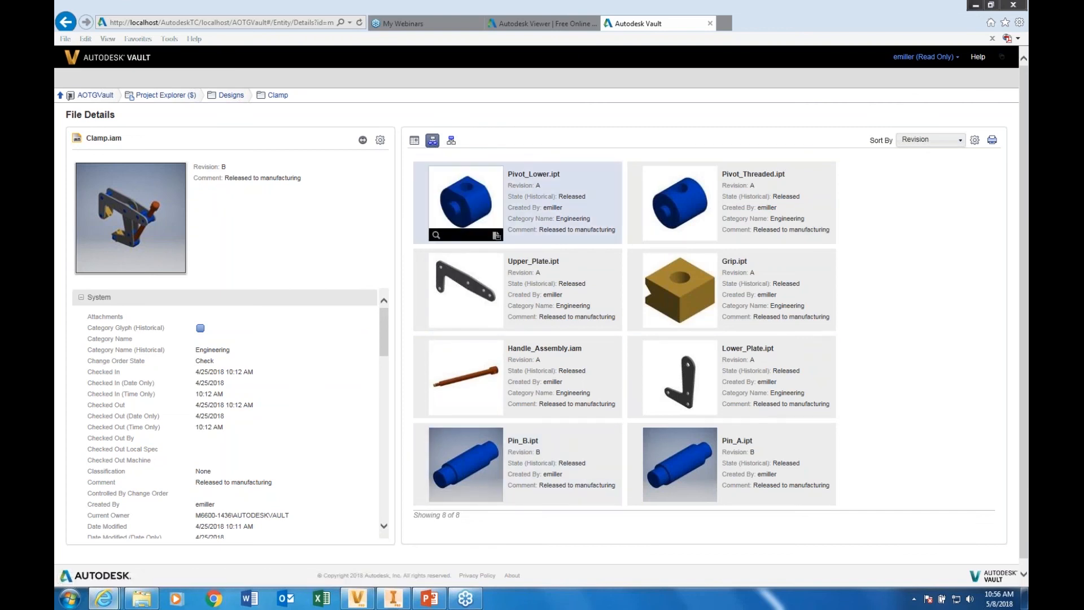
{"action": "left_click", "coordinate": [451, 141]}
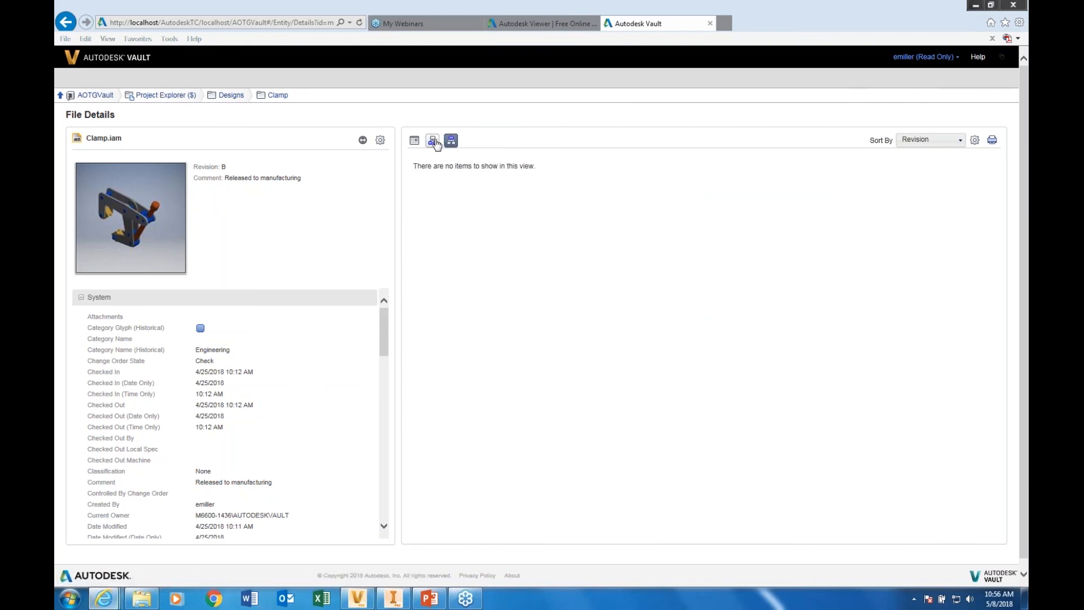
{"action": "left_click", "coordinate": [435, 143]}
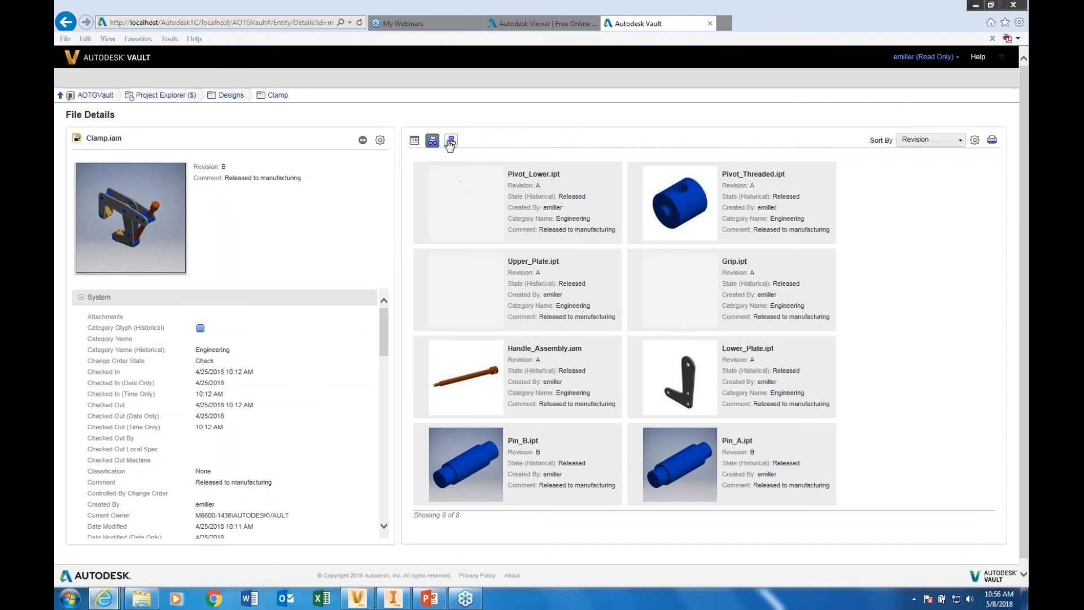
{"action": "scroll", "coordinate": [386, 338], "scroll_direction": "down", "scroll_amount": 1}
{"action": "left_click_drag", "start_coordinate": [386, 335], "coordinate": [385, 297]}
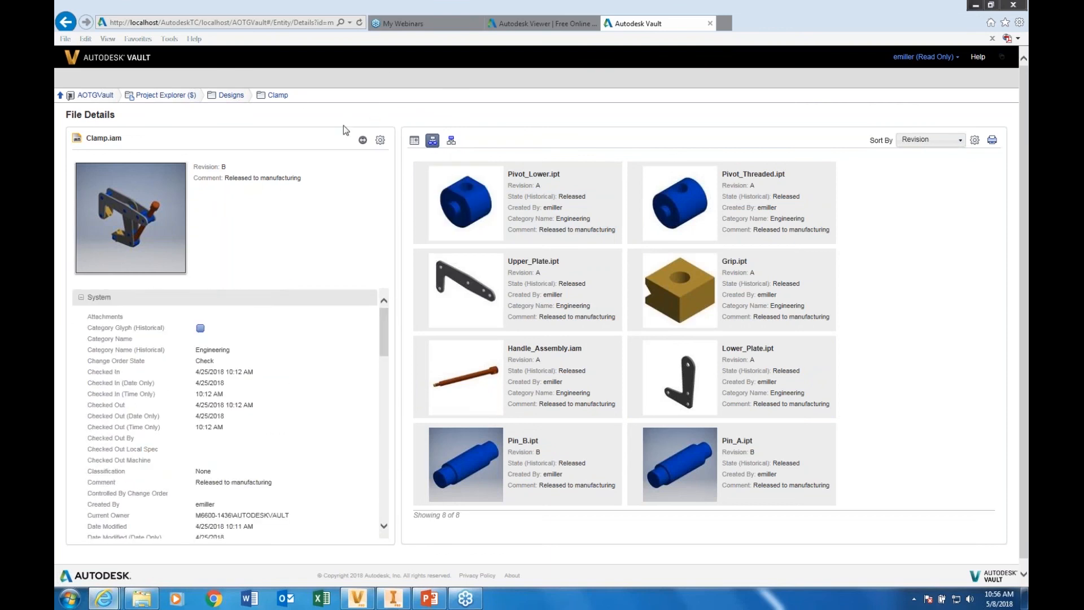
{"action": "mouse_move", "coordinate": [453, 205]}
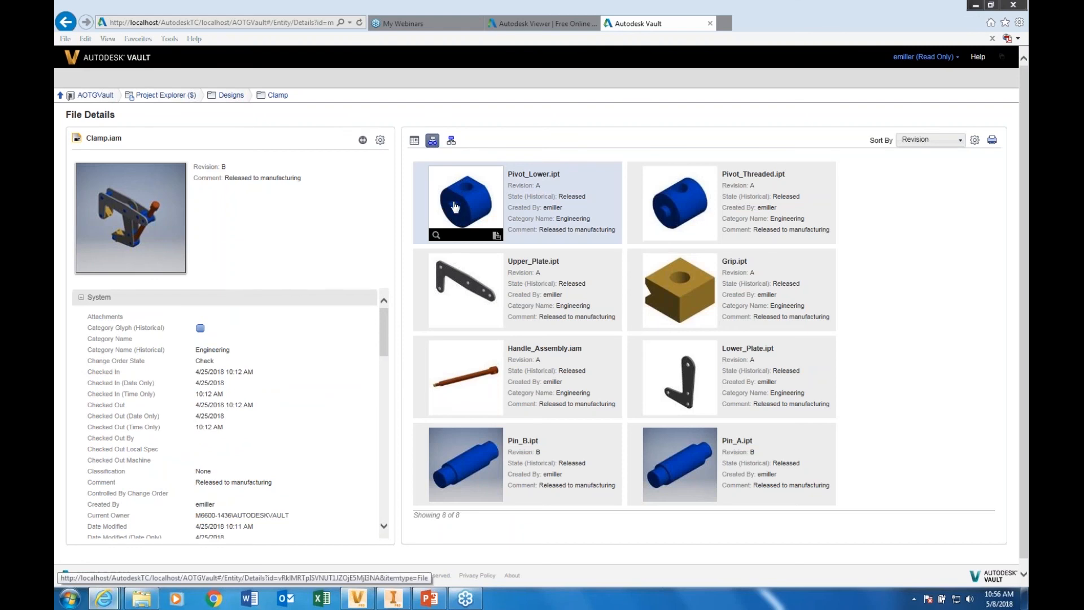
{"action": "mouse_move", "coordinate": [178, 268]}
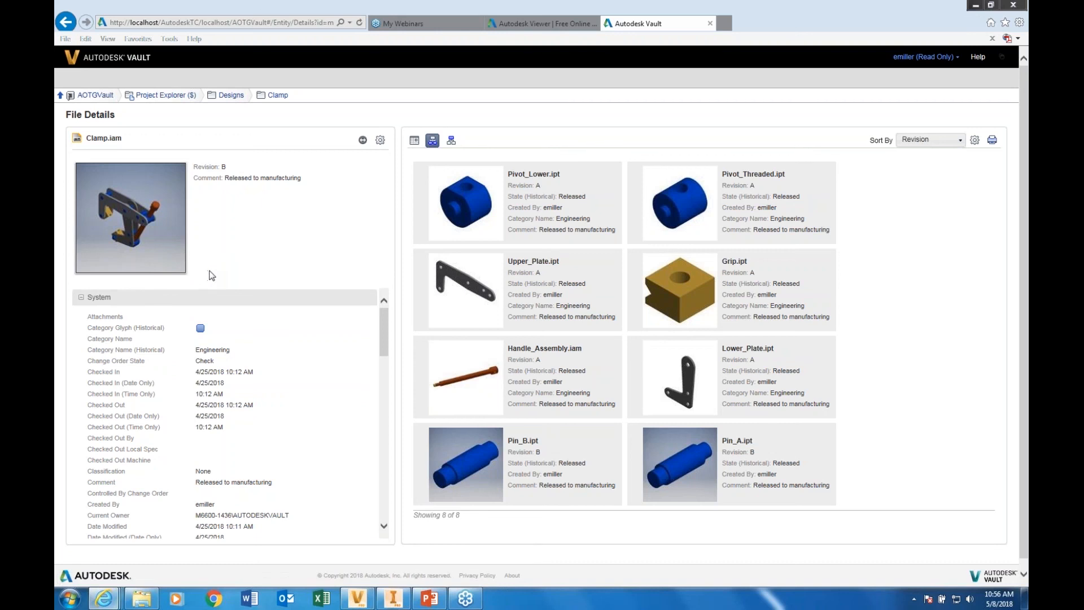
{"action": "mouse_move", "coordinate": [84, 268]}
Return to Vault, then switch to the PowerPoint presentation and start the slide show from the Q & A slide
{"action": "left_click", "coordinate": [358, 599]}
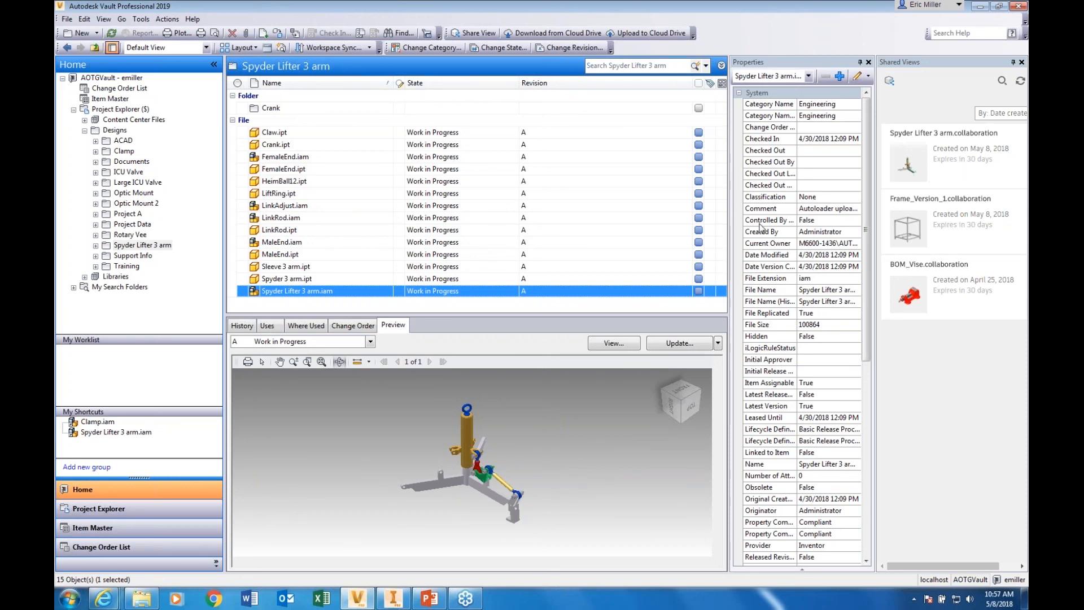
{"action": "left_click", "coordinate": [427, 602]}
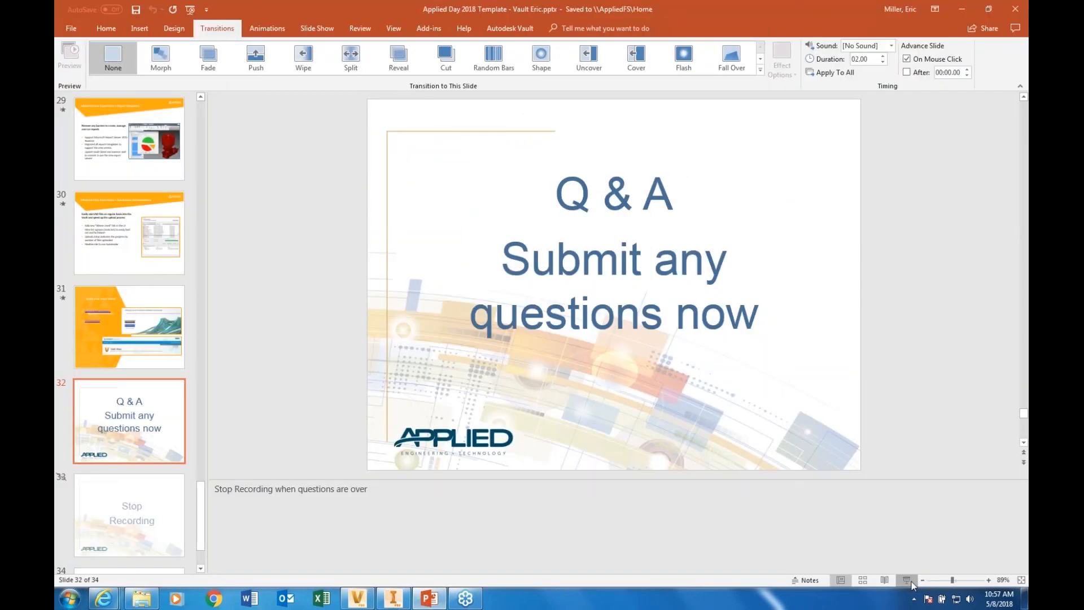
{"action": "left_click", "coordinate": [903, 579]}
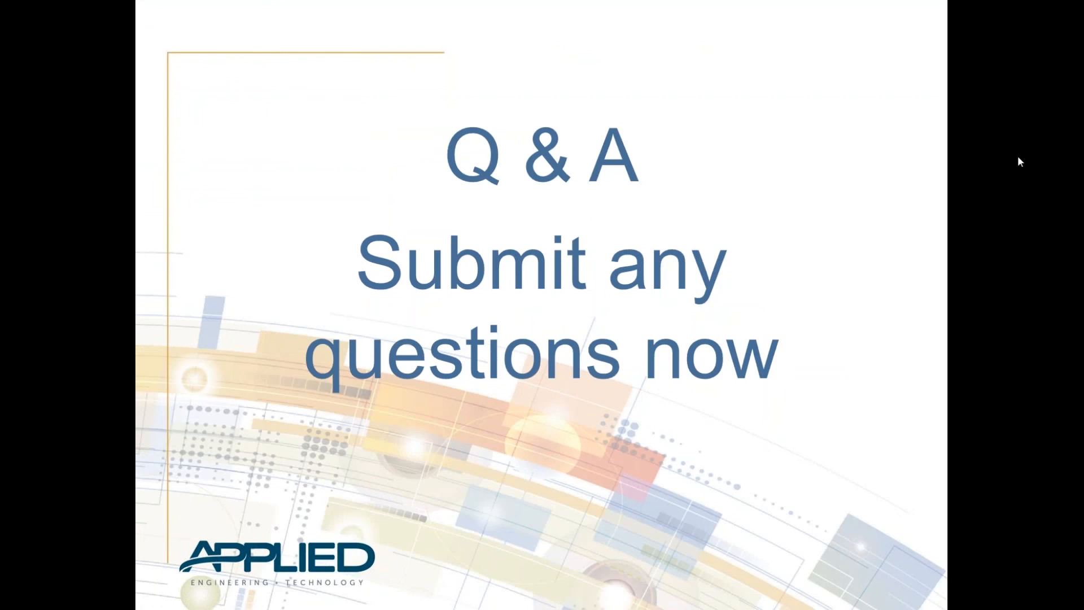